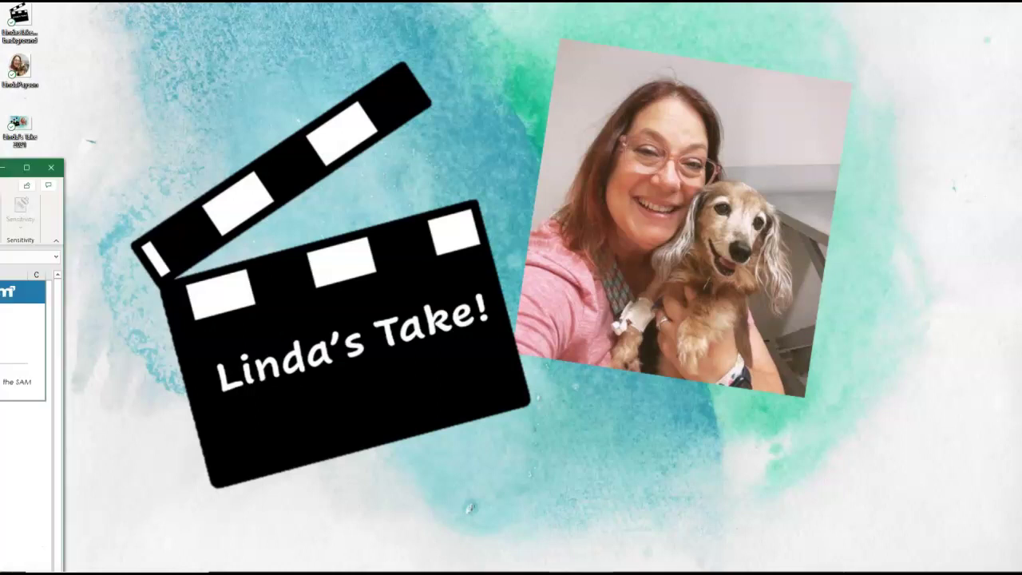
- Drag the Excel window onto the screen so the SC_EX19_EOM1-2 Documentation sheet is visible
{"action": "left_click_drag", "start_coordinate": [0, 128], "coordinate": [356, 3]}
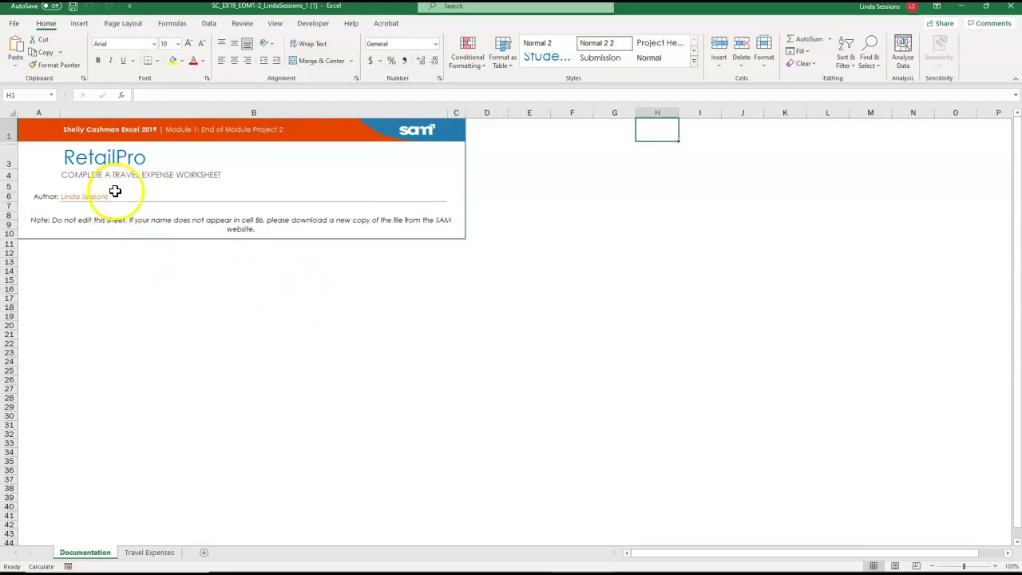
- Start Save As and open the target folder inside Documents
{"action": "left_click", "coordinate": [15, 25]}
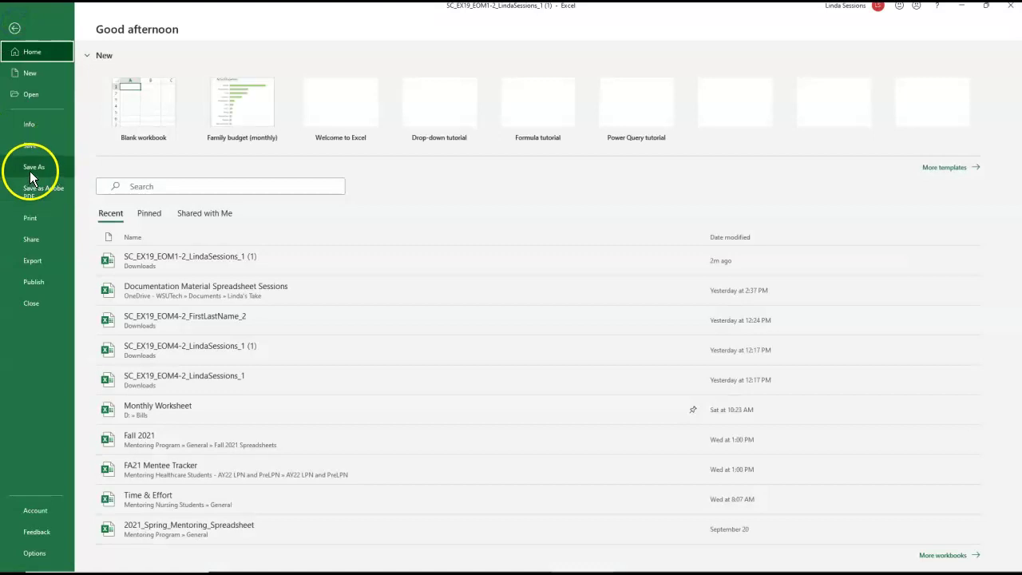
{"action": "left_click", "coordinate": [31, 172]}
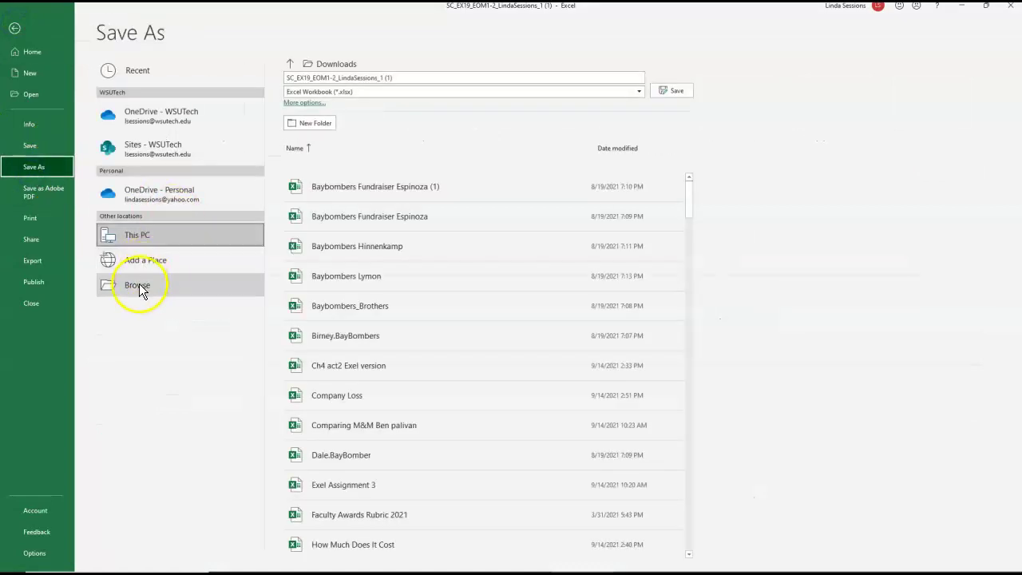
{"action": "left_click", "coordinate": [140, 289]}
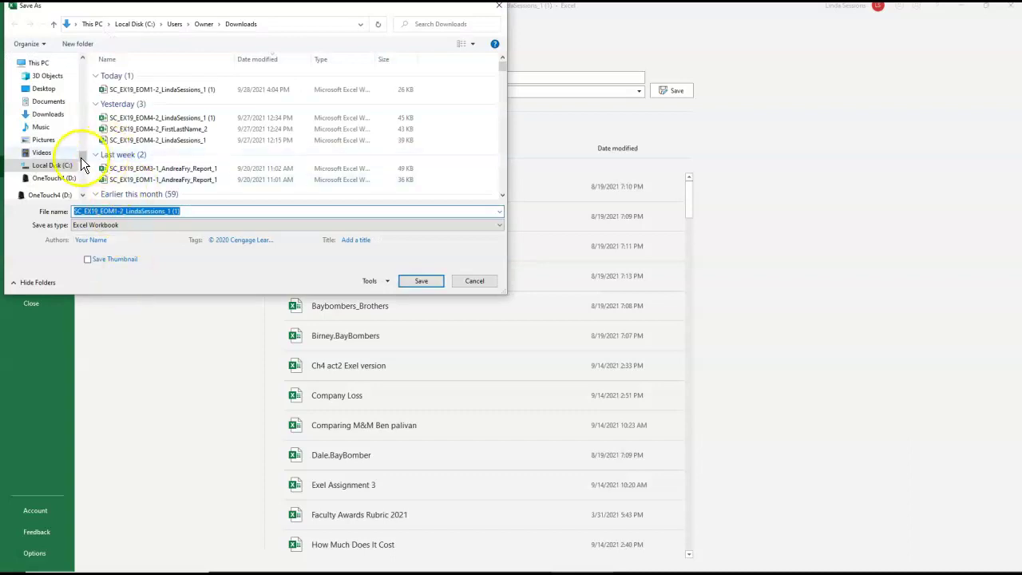
{"action": "left_click_drag", "start_coordinate": [82, 163], "coordinate": [83, 64]}
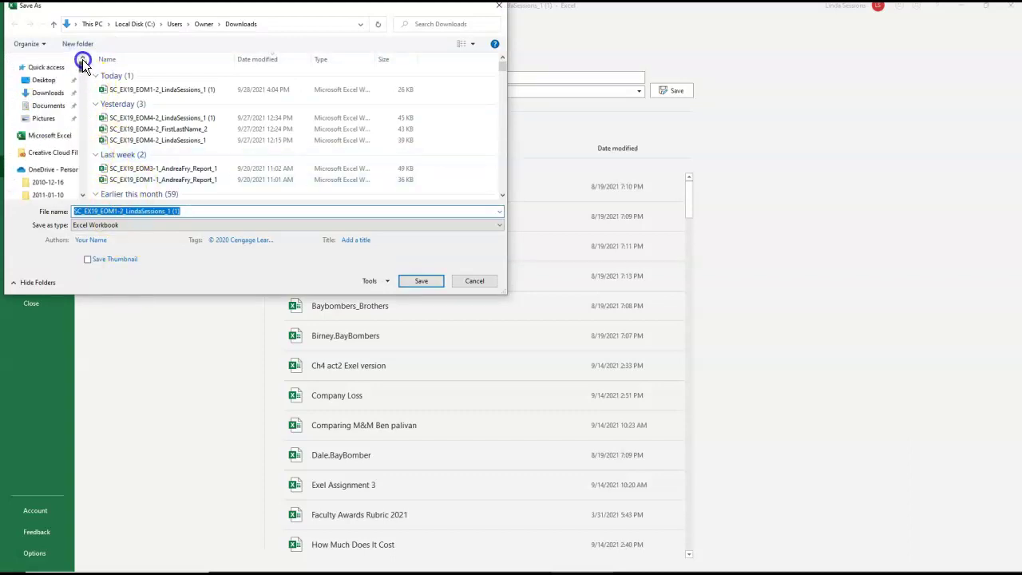
{"action": "left_click", "coordinate": [47, 106]}
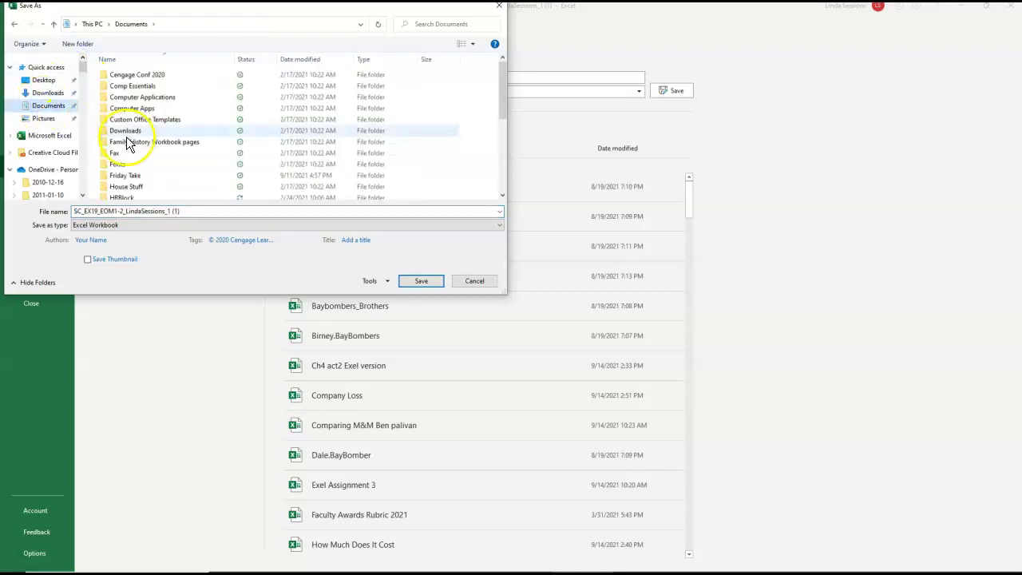
{"action": "left_click_drag", "start_coordinate": [502, 108], "coordinate": [503, 146]}
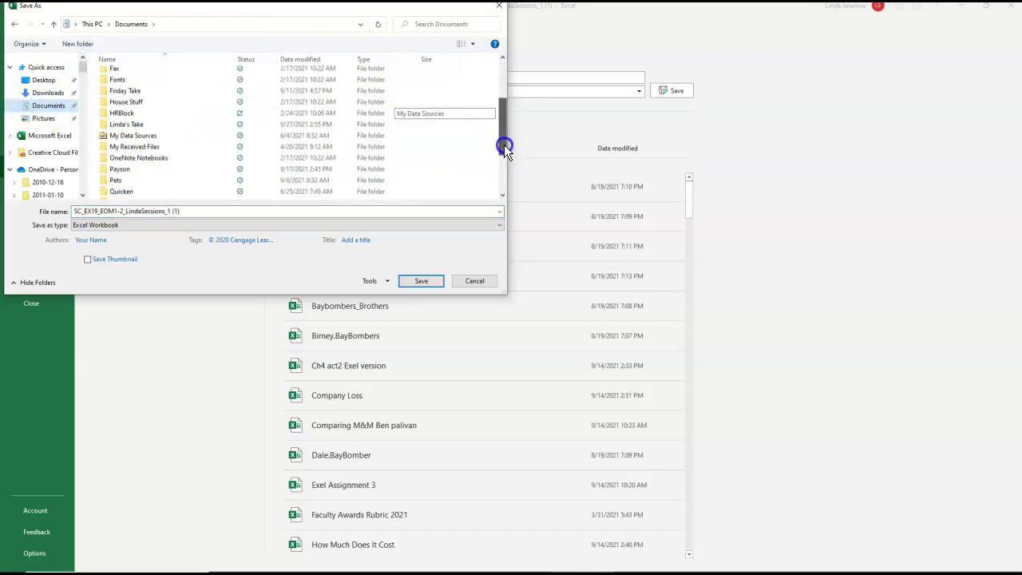
{"action": "double_click", "coordinate": [134, 125]}
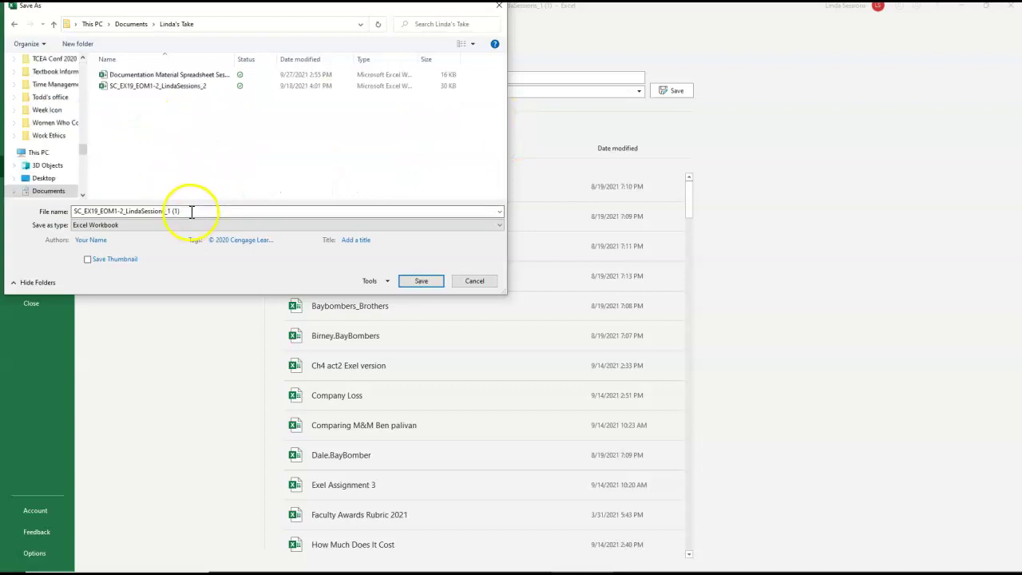
- Change the file name's (1) ending to 2 and save, replacing the existing file
{"action": "left_click", "coordinate": [192, 212]}
{"action": "double_click", "coordinate": [192, 211]}
{"action": "key", "text": "BackSpace"}
{"action": "key", "text": "BackSpace"}
{"action": "key", "text": "BackSpace"}
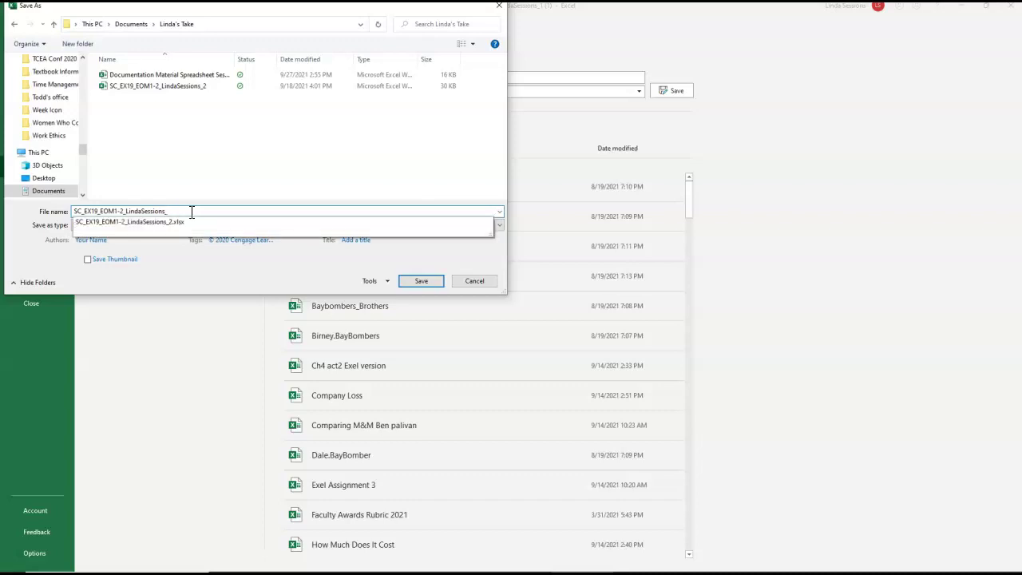
{"action": "type", "text": "2"}
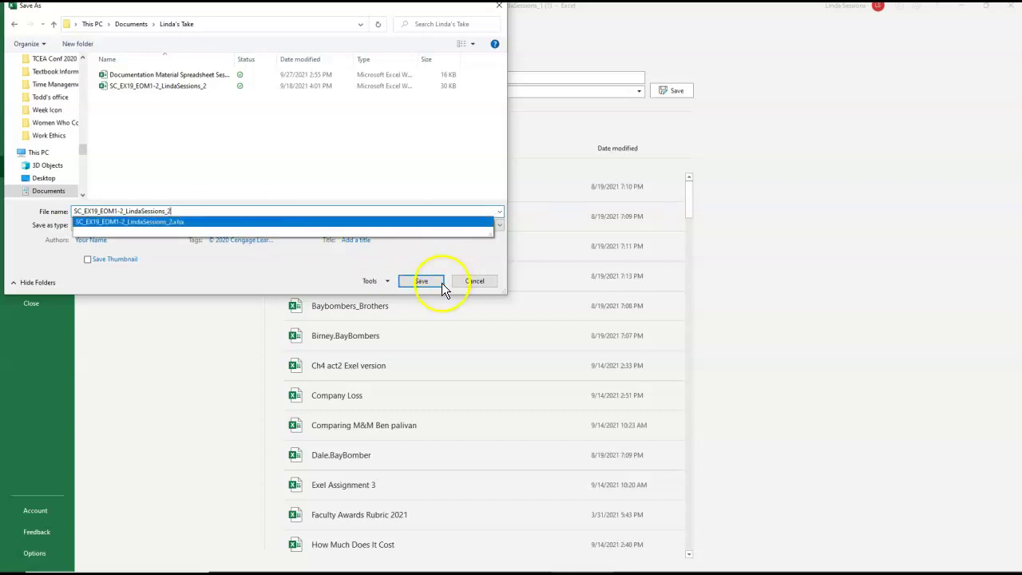
{"action": "left_click", "coordinate": [435, 282]}
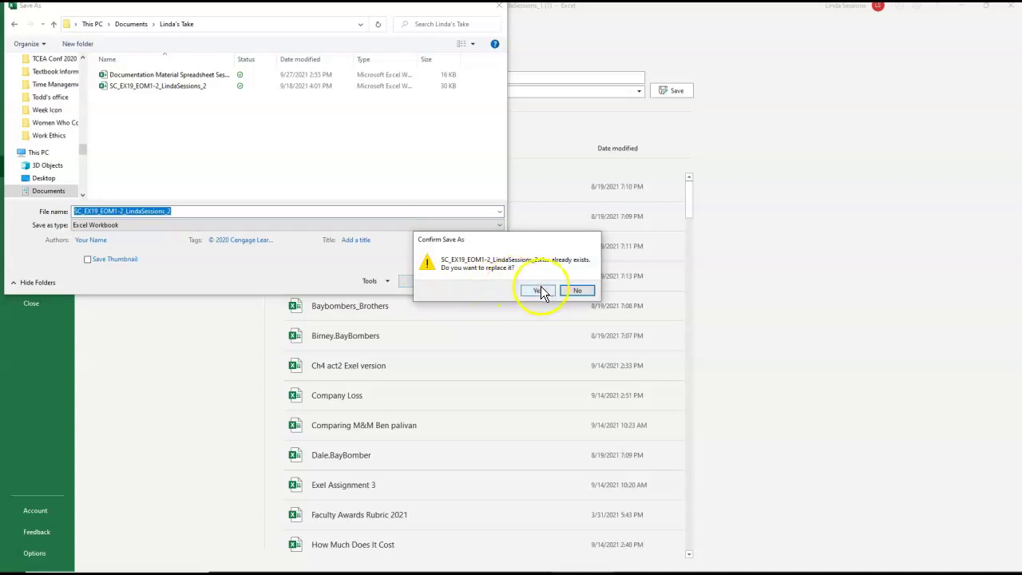
{"action": "left_click", "coordinate": [539, 291]}
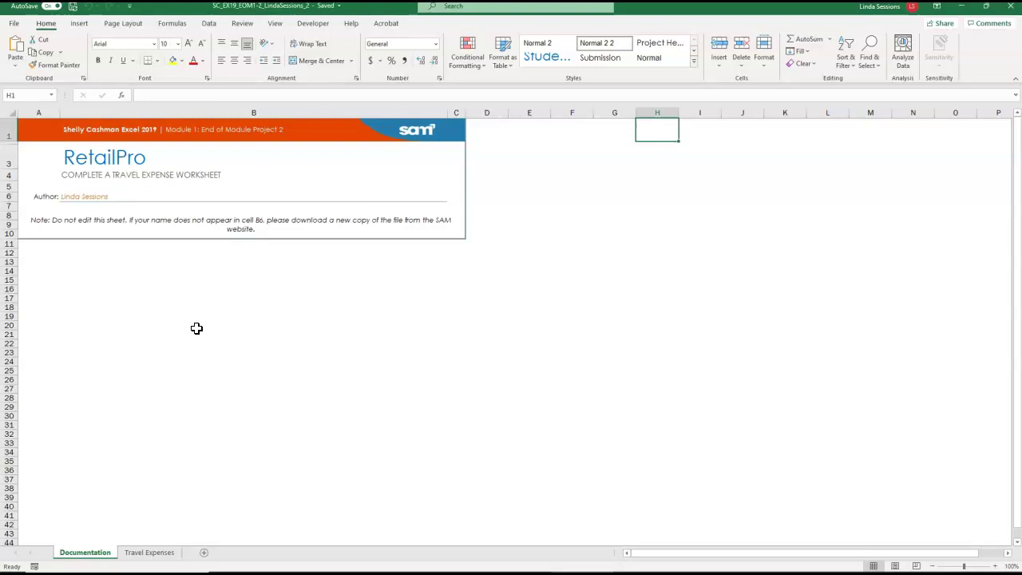
- On the Travel Expenses sheet, merge and centre the Travel Expense Statement title across B2:I2
{"action": "left_click", "coordinate": [150, 553]}
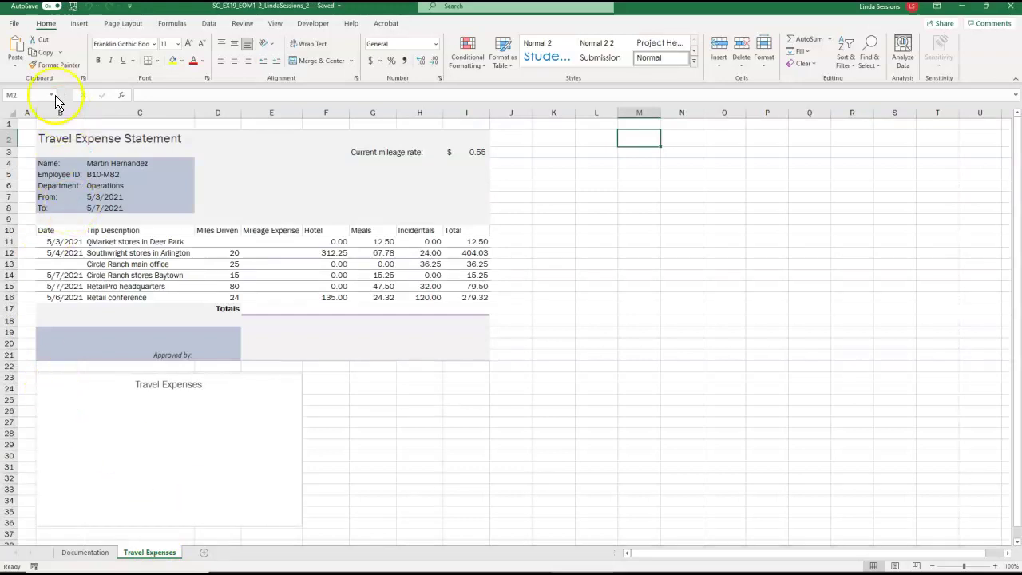
{"action": "left_click", "coordinate": [58, 136]}
{"action": "left_click_drag", "start_coordinate": [56, 137], "coordinate": [482, 136]}
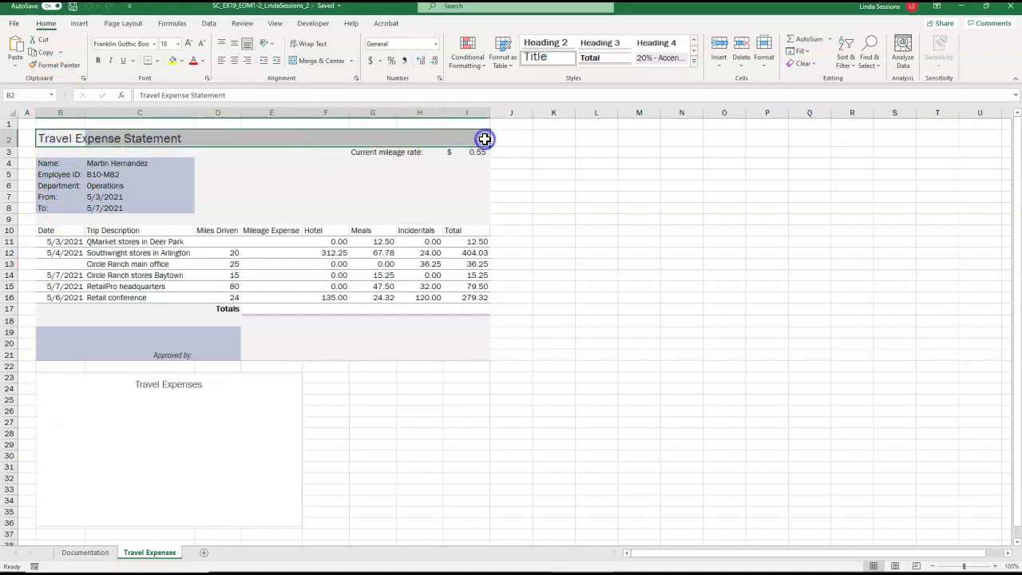
{"action": "left_click", "coordinate": [316, 59]}
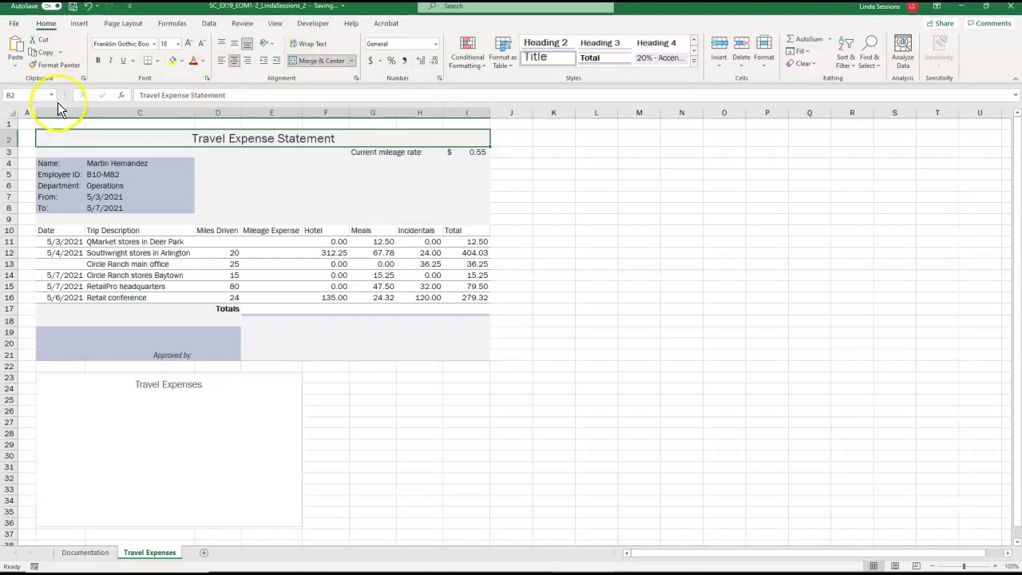
{"action": "left_click", "coordinate": [57, 264]}
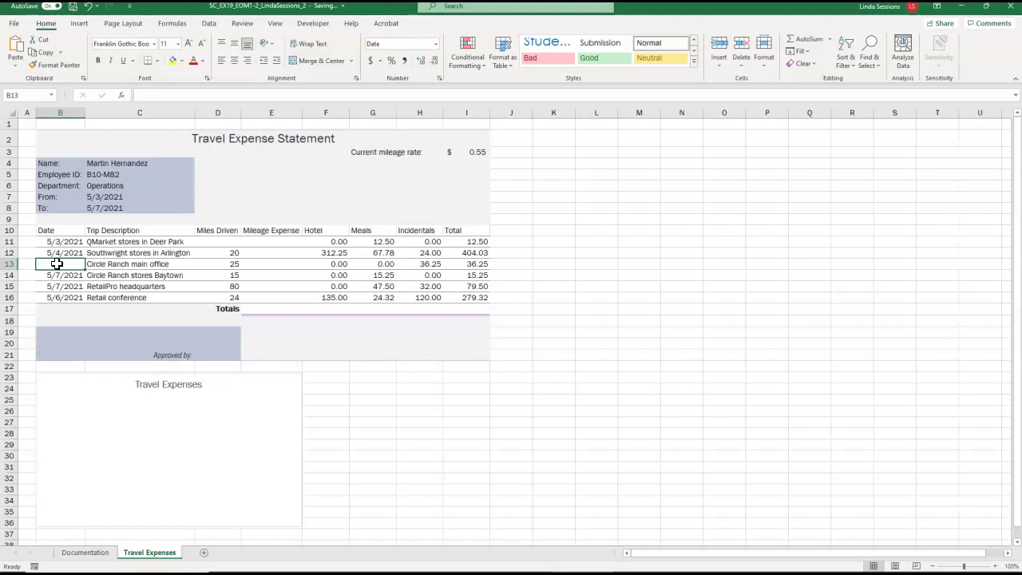
- Enter the date 5/3/2021 in cell B13 for the Circle Ranch trip
{"action": "type", "text": "5/"}
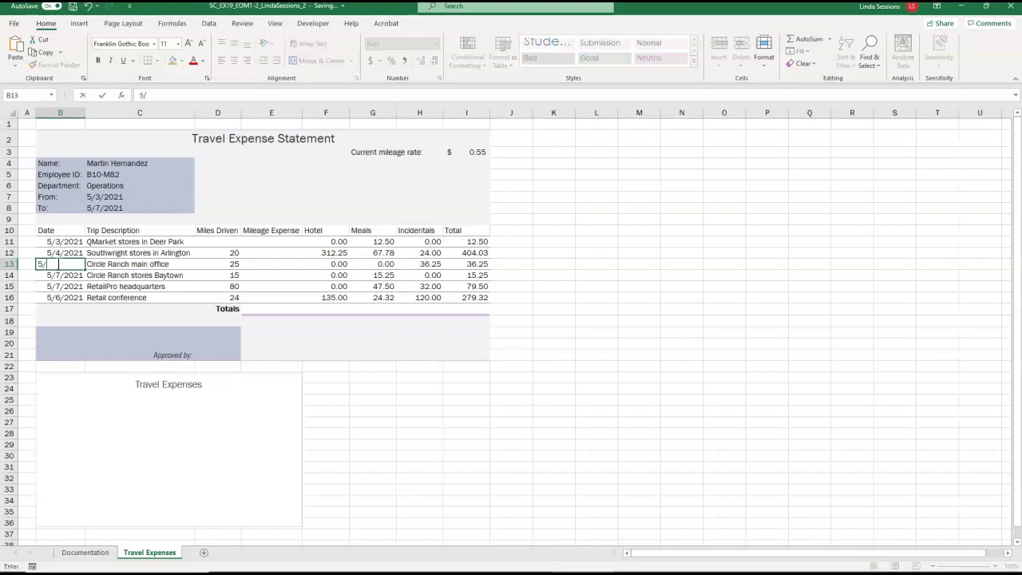
{"action": "type", "text": "3/2021"}
{"action": "key", "text": "Return"}
{"action": "left_click", "coordinate": [63, 263]}
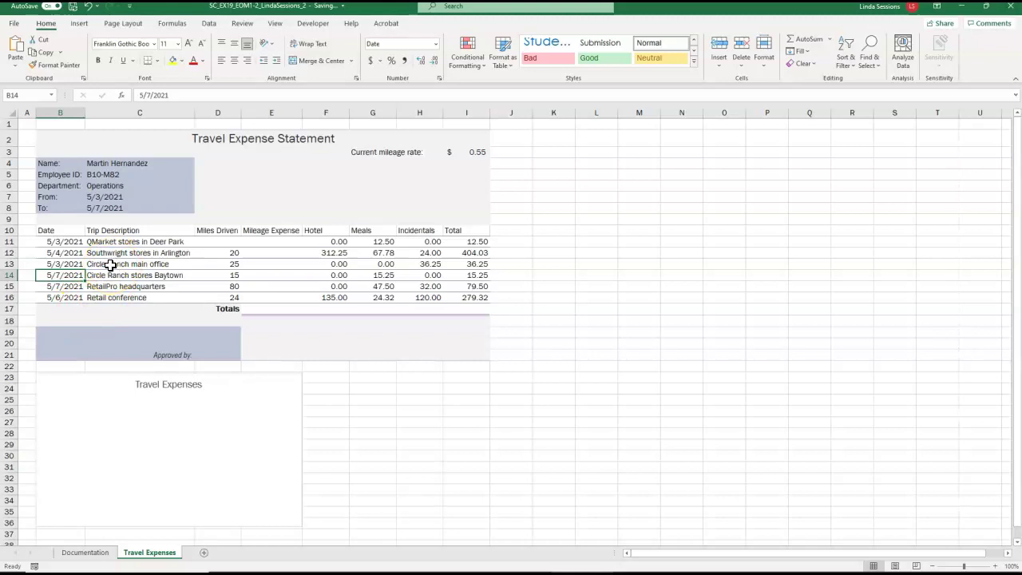
- Apply the Accent3 cell style to the header row B10:I10
{"action": "left_click", "coordinate": [60, 230]}
{"action": "left_click_drag", "start_coordinate": [61, 230], "coordinate": [466, 231]}
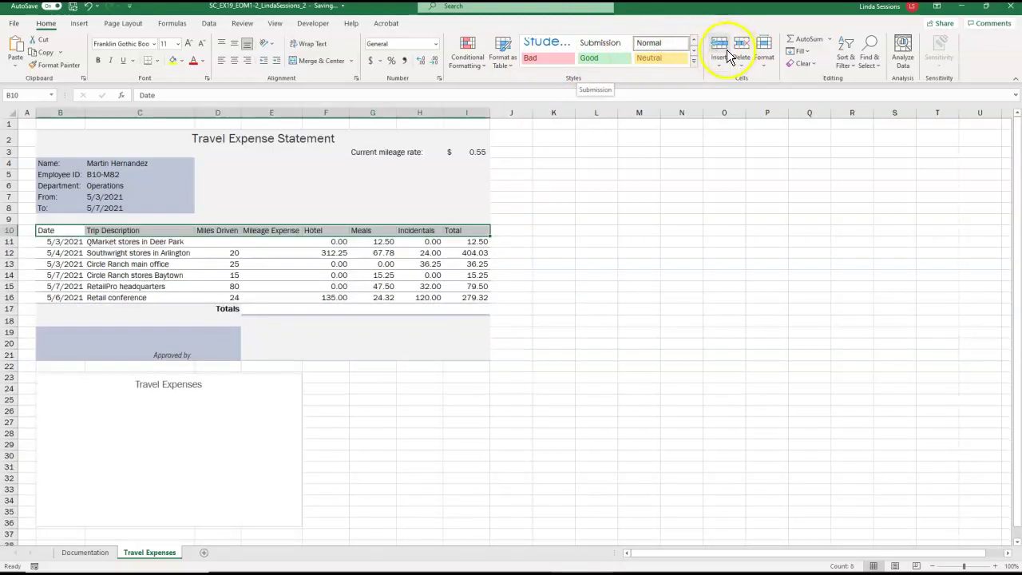
{"action": "left_click", "coordinate": [695, 62]}
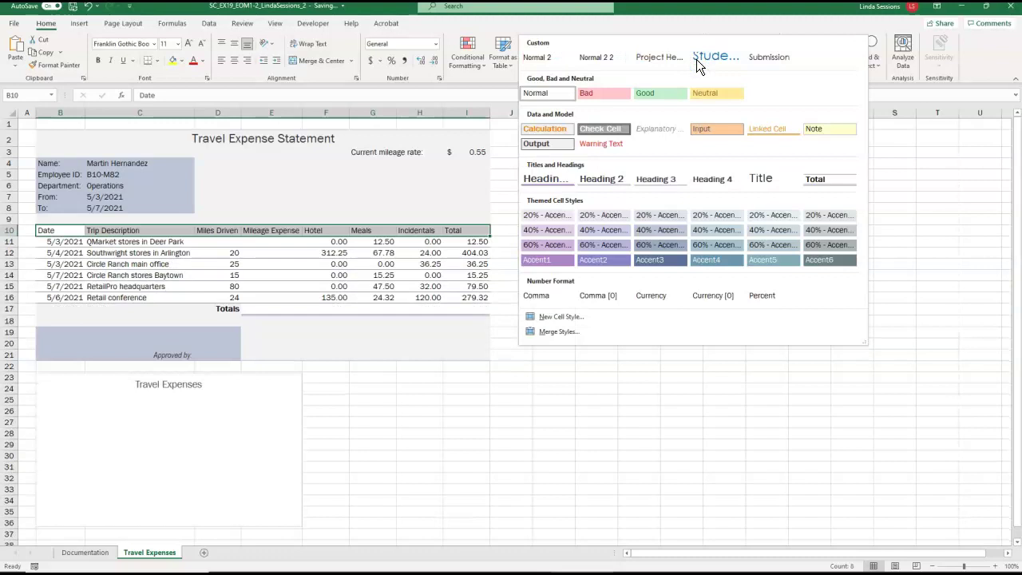
{"action": "left_click", "coordinate": [657, 95]}
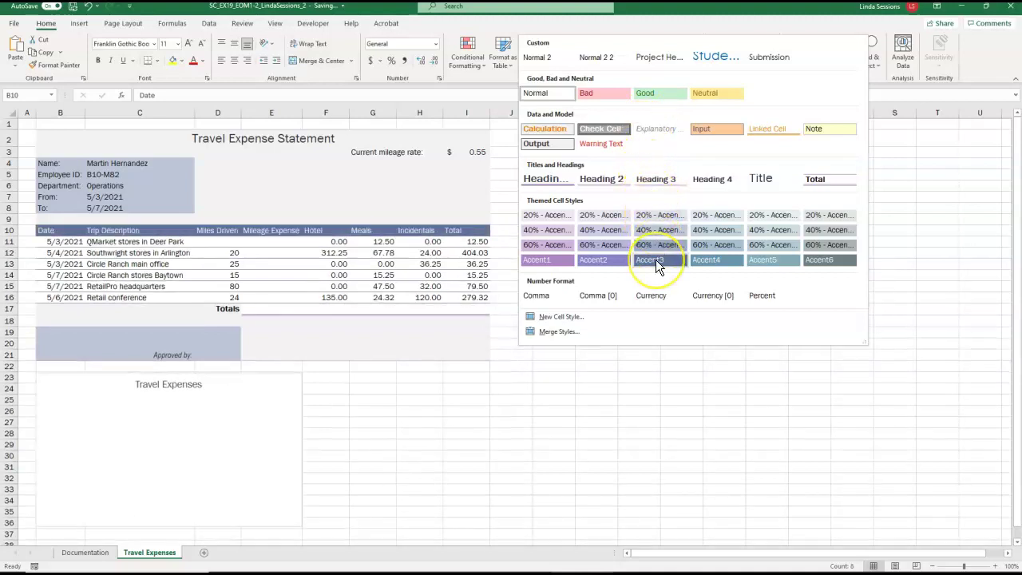
{"action": "left_click", "coordinate": [656, 260]}
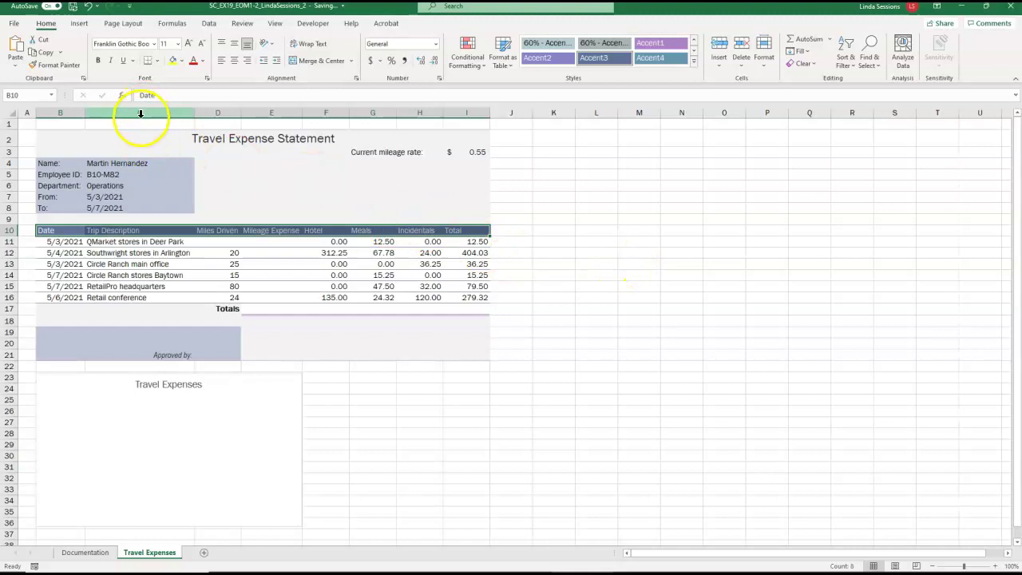
- Append 'in Houston' to C16 so it reads 'Retail conference in Houston'
{"action": "left_click", "coordinate": [129, 298]}
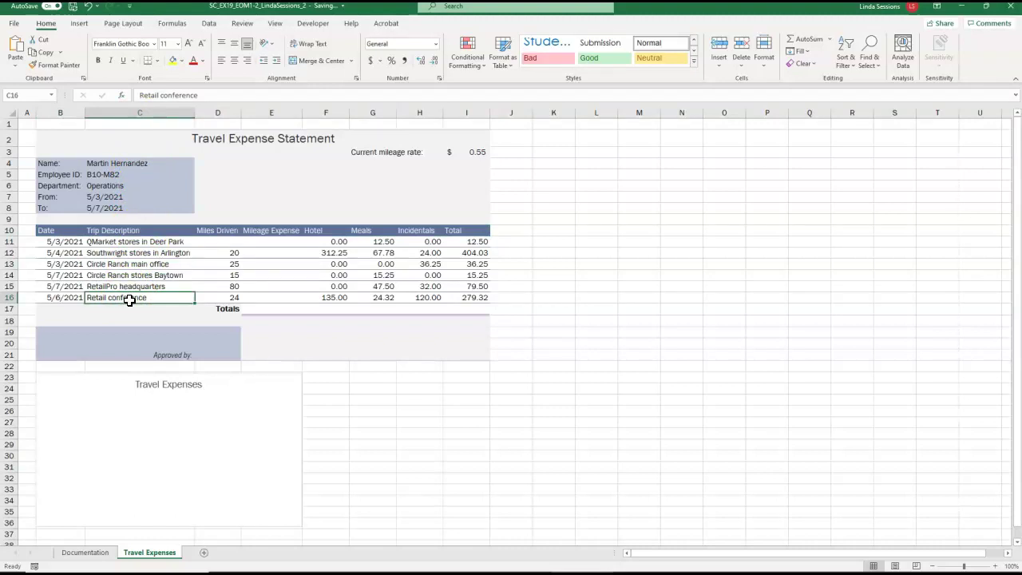
{"action": "left_click", "coordinate": [155, 303]}
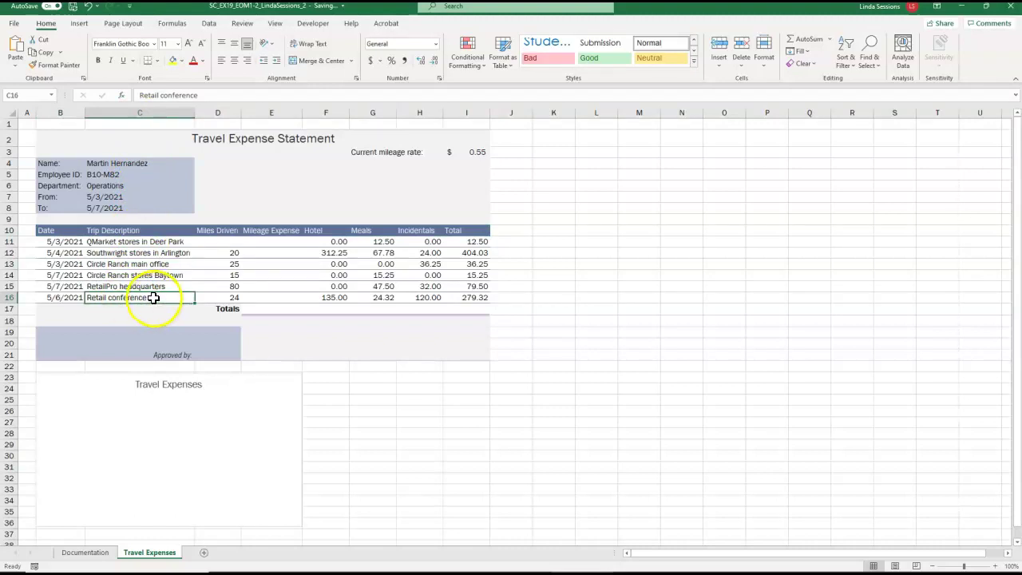
{"action": "left_click", "coordinate": [208, 95]}
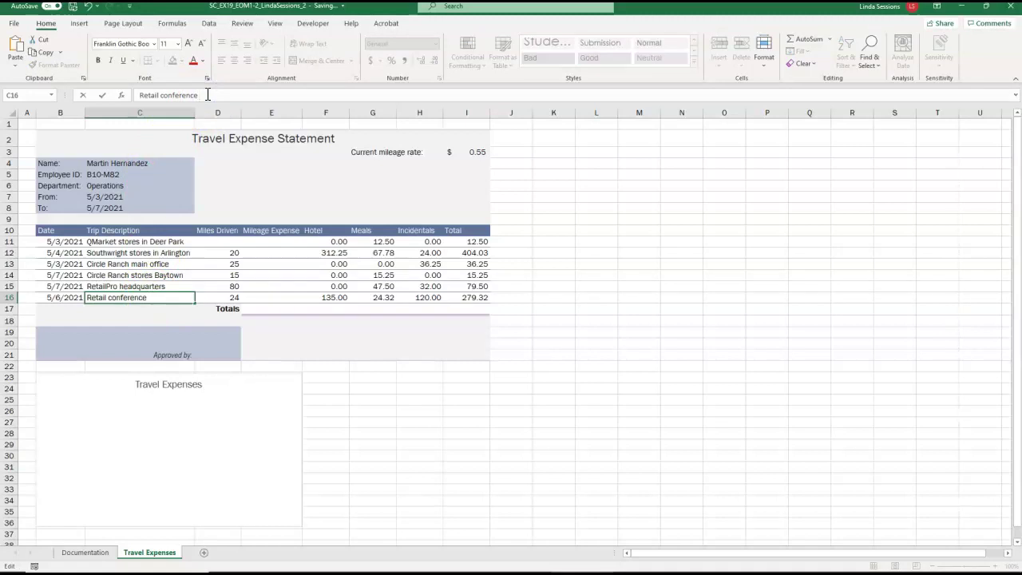
{"action": "type", "text": "in Houston"}
{"action": "key", "text": "Return"}
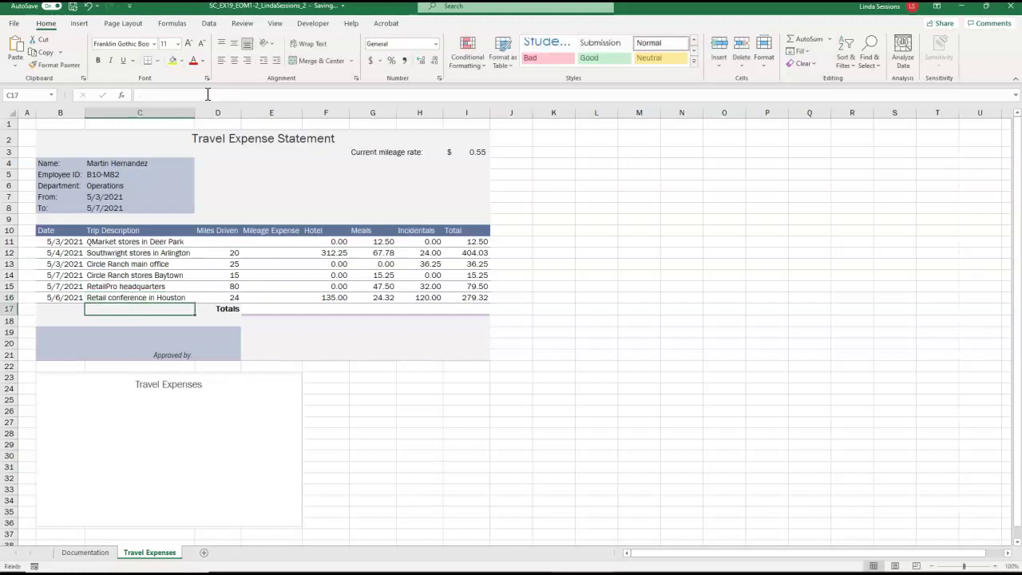
- Enter 65 miles in D11 for the QMarket stores in Deer Park trip
{"action": "left_click", "coordinate": [221, 241]}
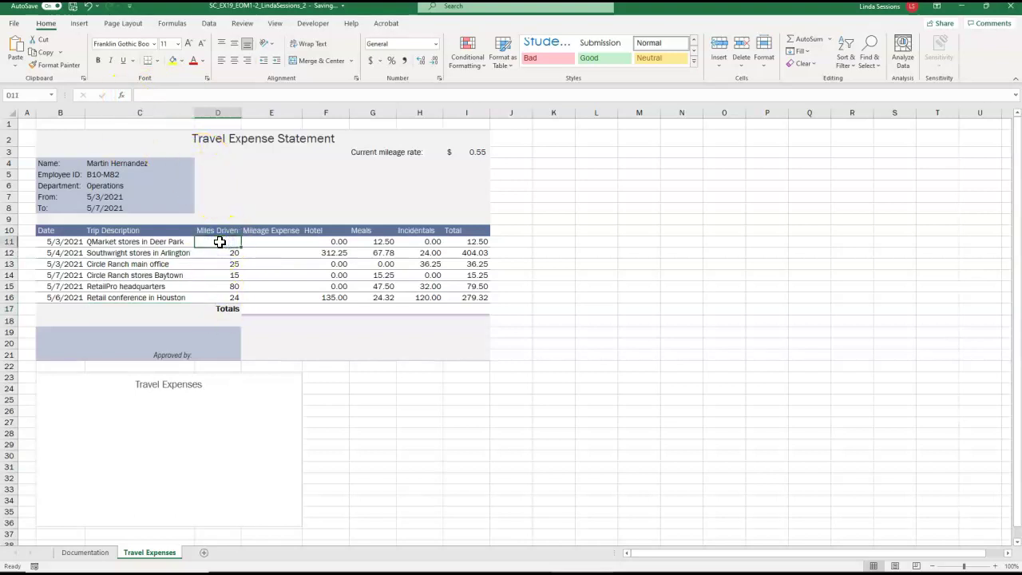
{"action": "type", "text": "65"}
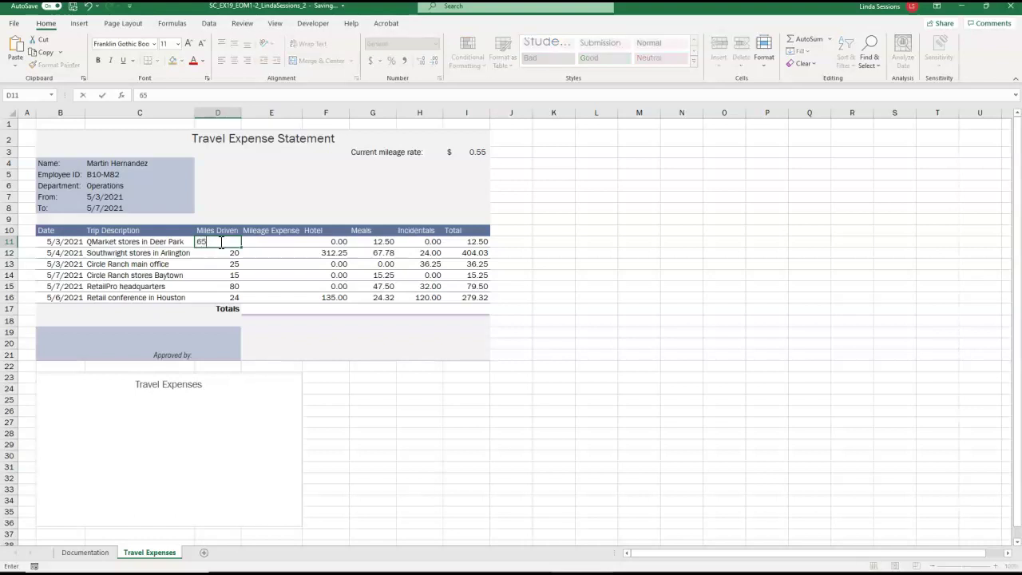
{"action": "key", "text": "Return"}
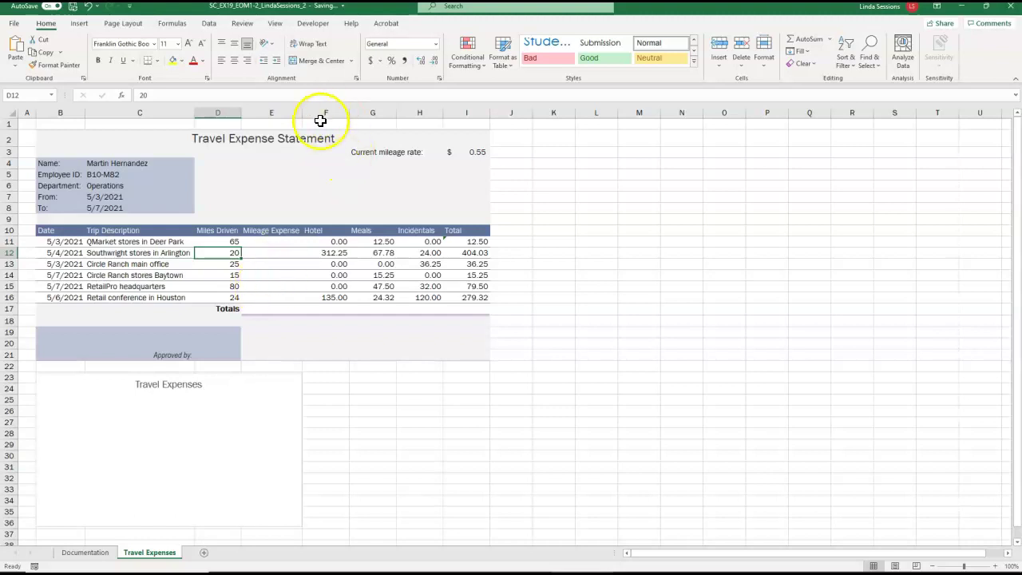
{"action": "left_click", "coordinate": [265, 240]}
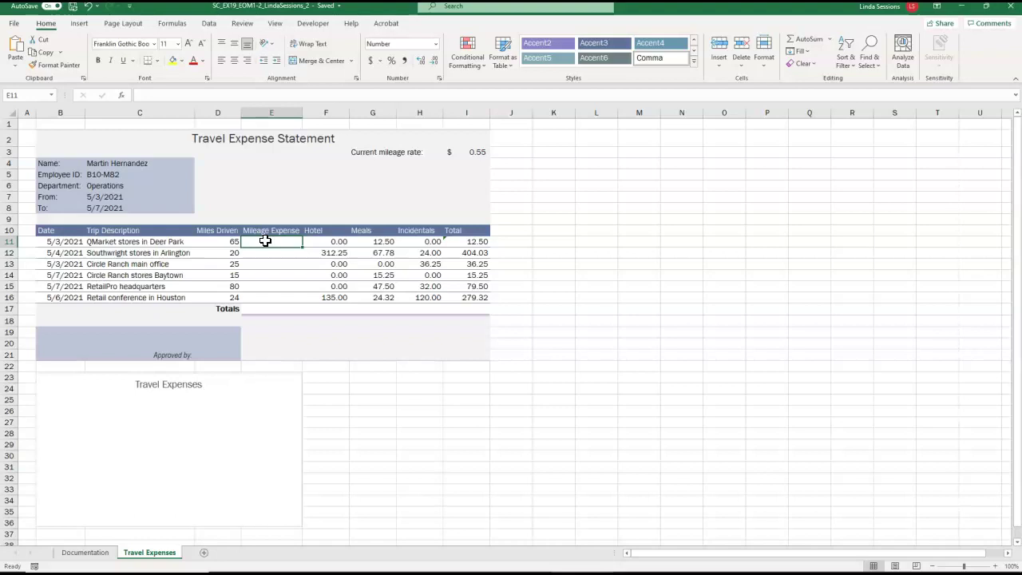
- Enter =D11*$I$3 in E11 so the first mileage expense shows 35.75
{"action": "type", "text": "="}
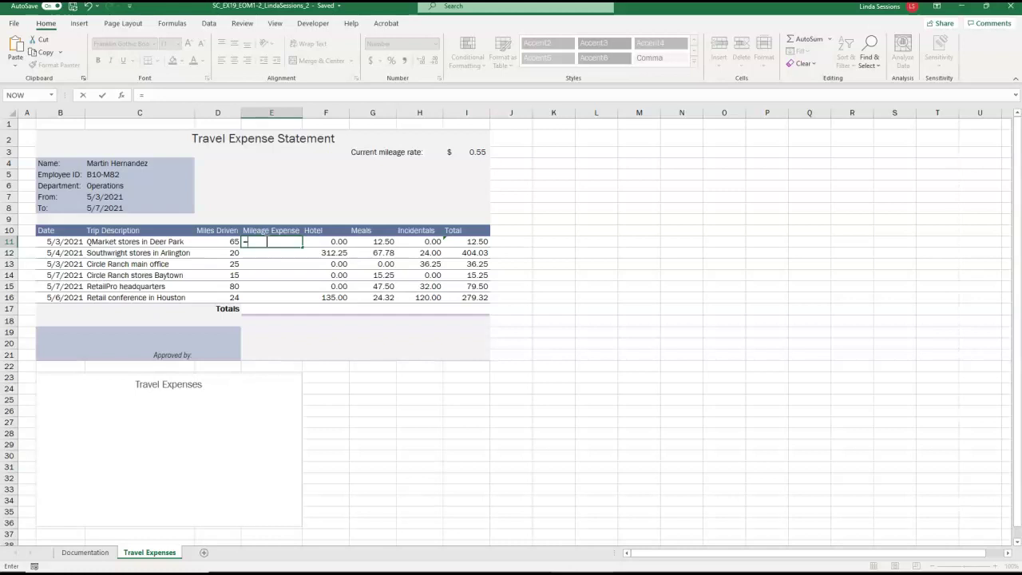
{"action": "left_click", "coordinate": [216, 242]}
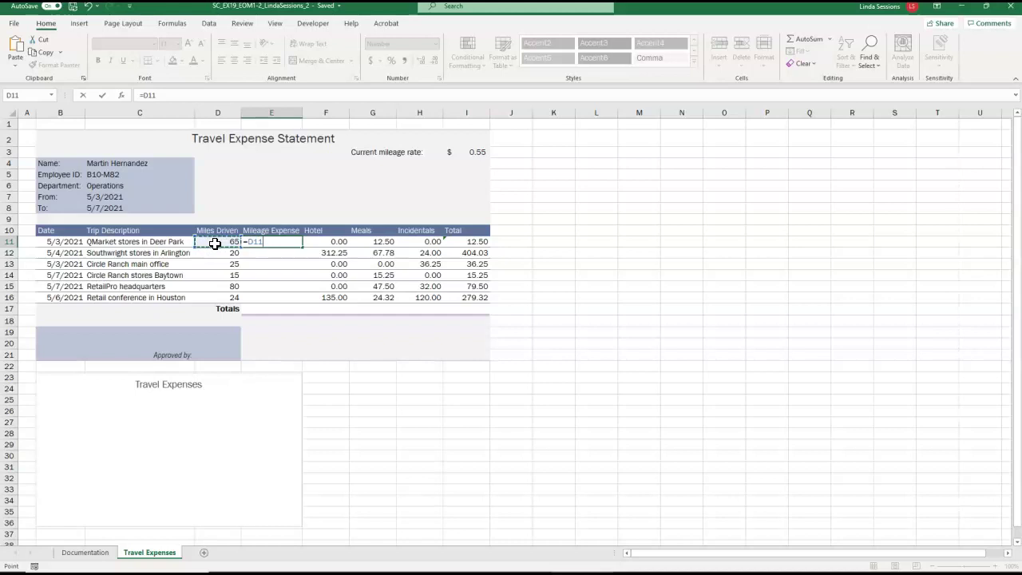
{"action": "type", "text": "*"}
{"action": "left_click", "coordinate": [465, 151]}
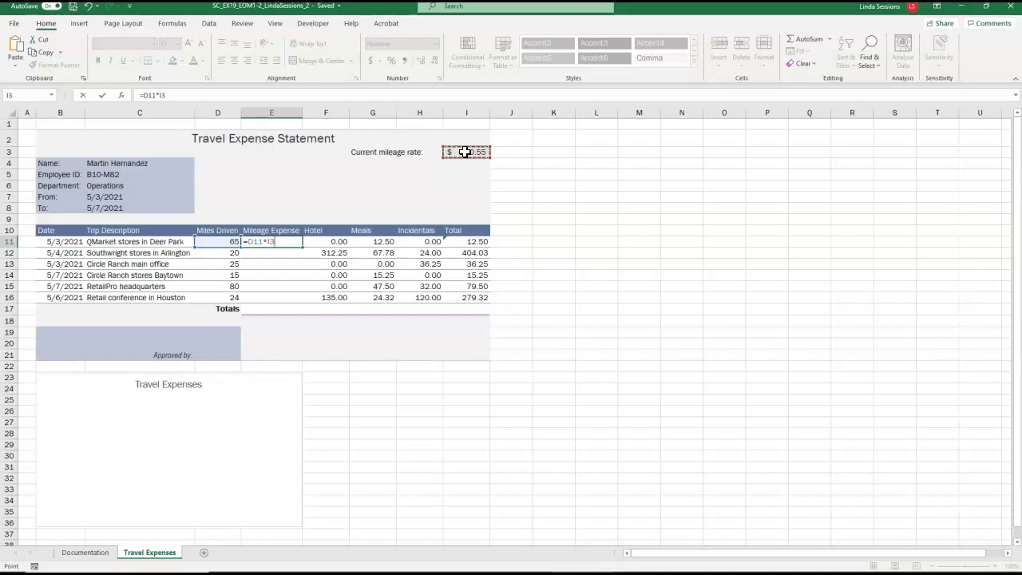
{"action": "key", "text": "F4"}
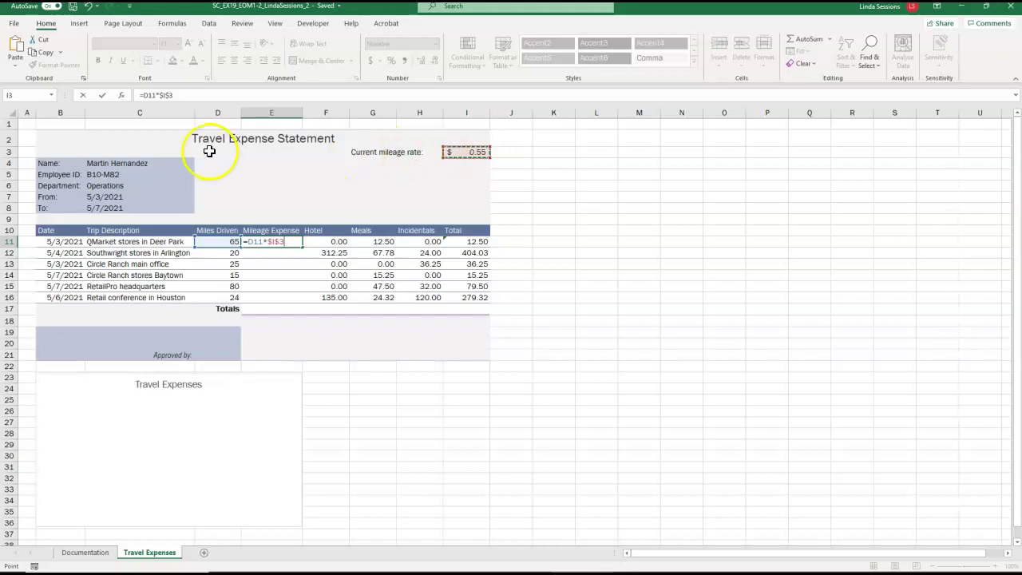
{"action": "left_click", "coordinate": [101, 96]}
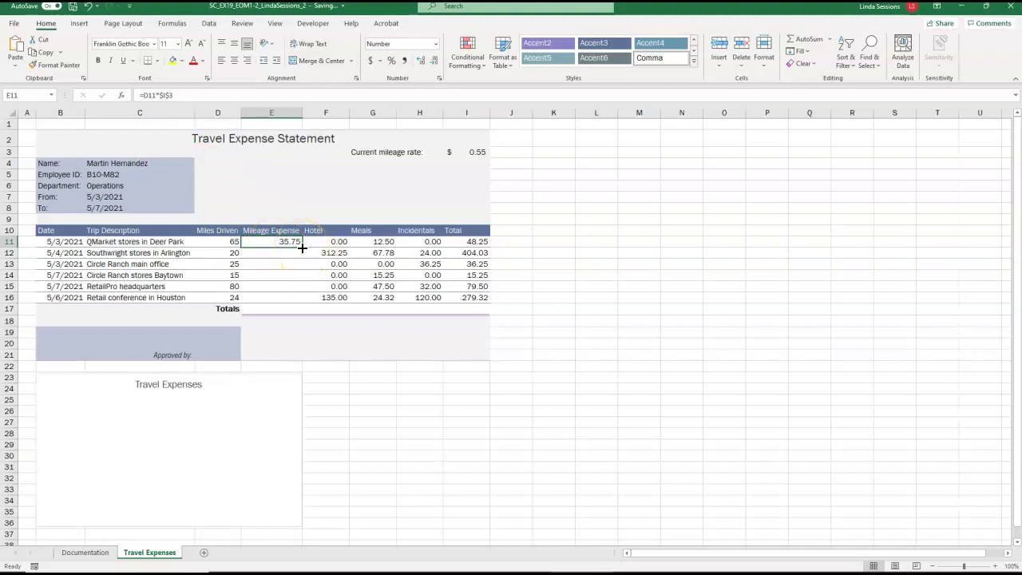
- Fill the E11 mileage formula down through E16
{"action": "left_click_drag", "start_coordinate": [303, 248], "coordinate": [301, 299]}
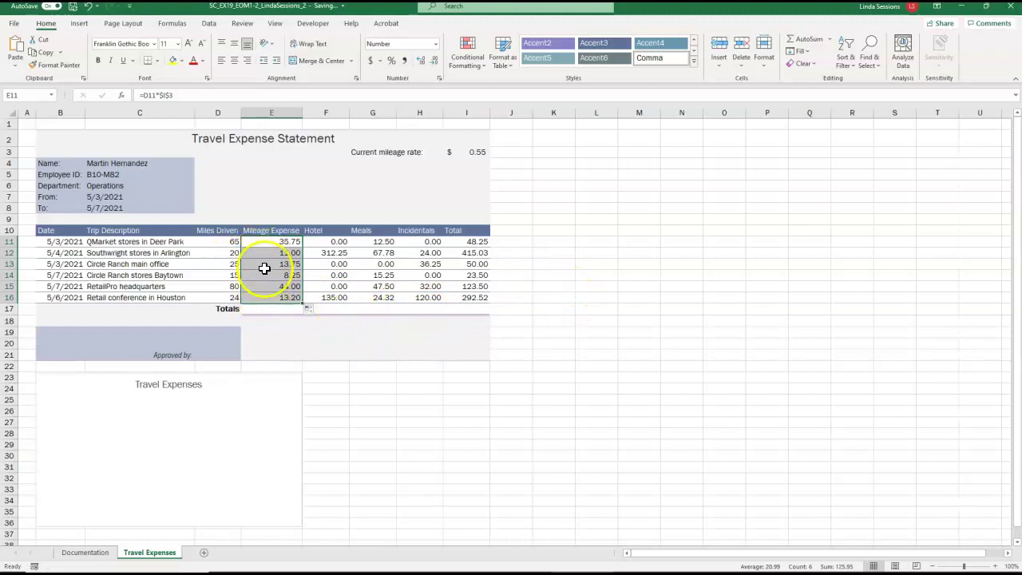
{"action": "left_click", "coordinate": [263, 241]}
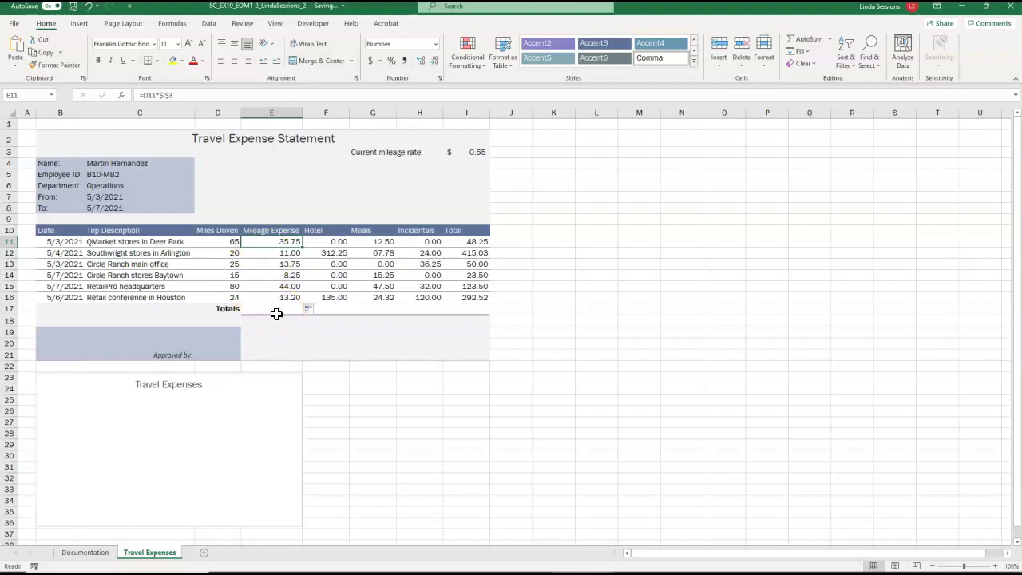
- Apply Accounting number format to the expense amounts in E11:I16
{"action": "left_click", "coordinate": [261, 242]}
{"action": "left_click_drag", "start_coordinate": [261, 241], "coordinate": [460, 297]}
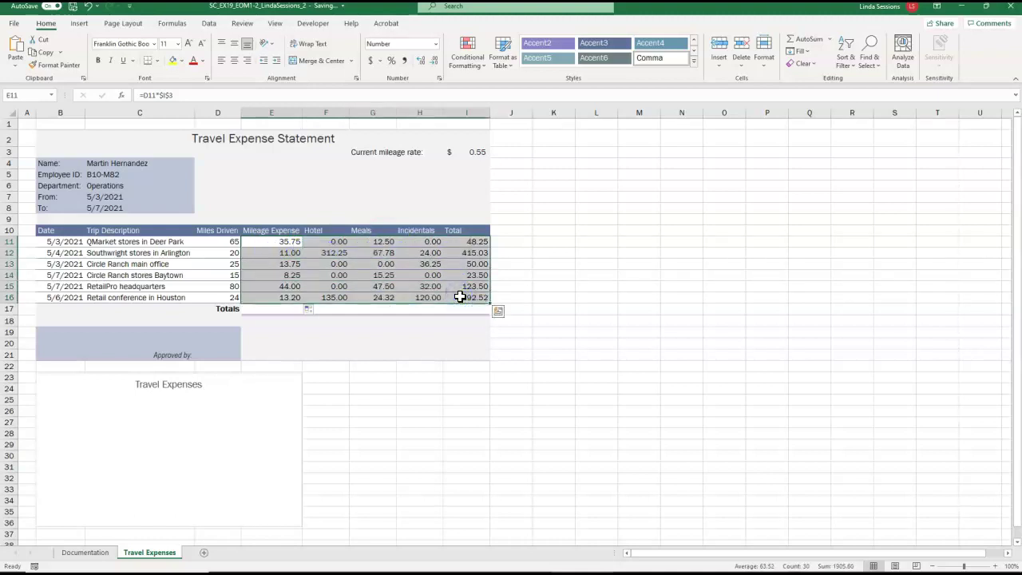
{"action": "left_click", "coordinate": [368, 62]}
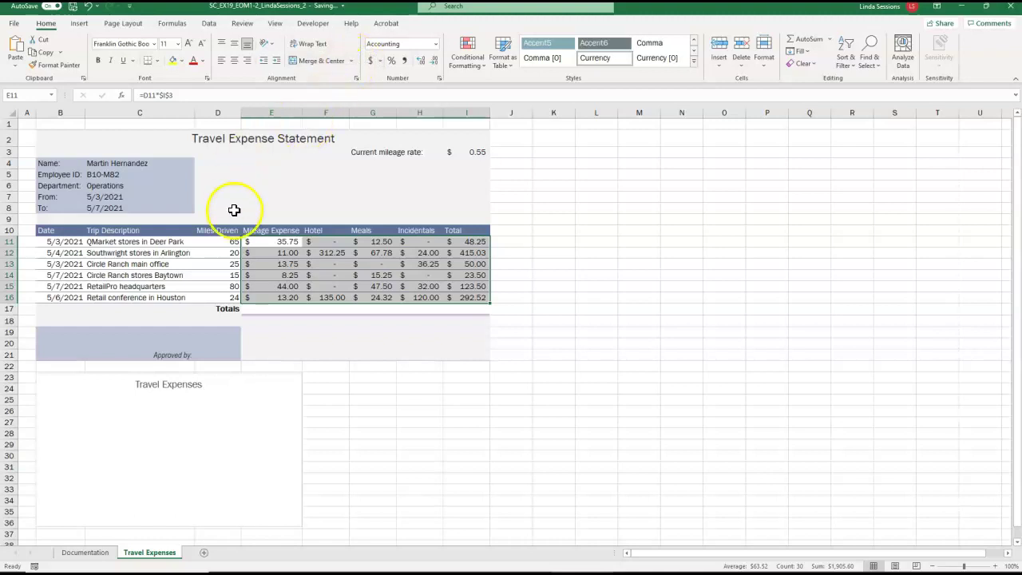
{"action": "left_click", "coordinate": [280, 307]}
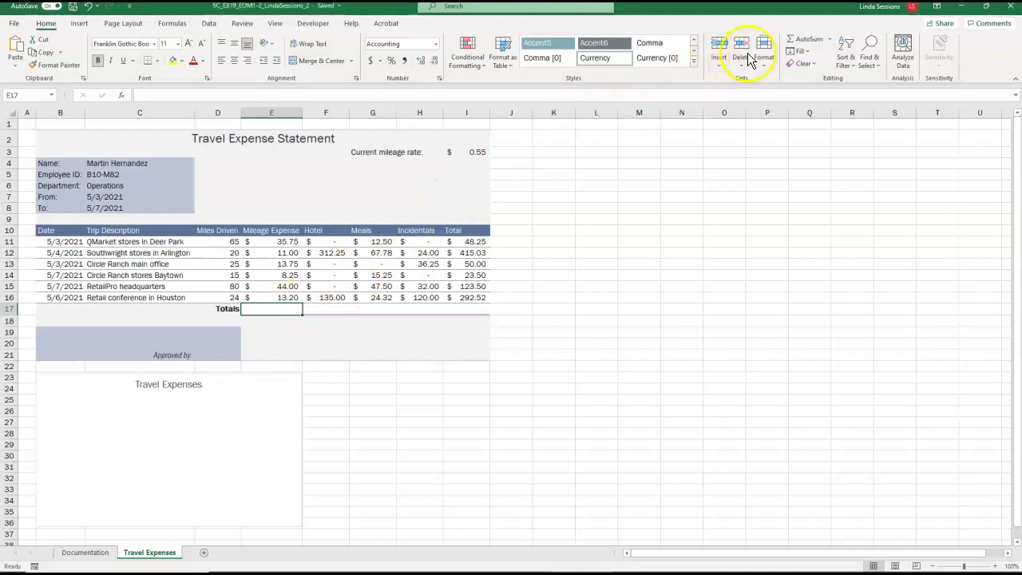
- AutoSum E17 and fill it to I17, giving totals 125.95, 447.25, 167.35, 212.25 and 952.80
{"action": "left_click", "coordinate": [803, 43]}
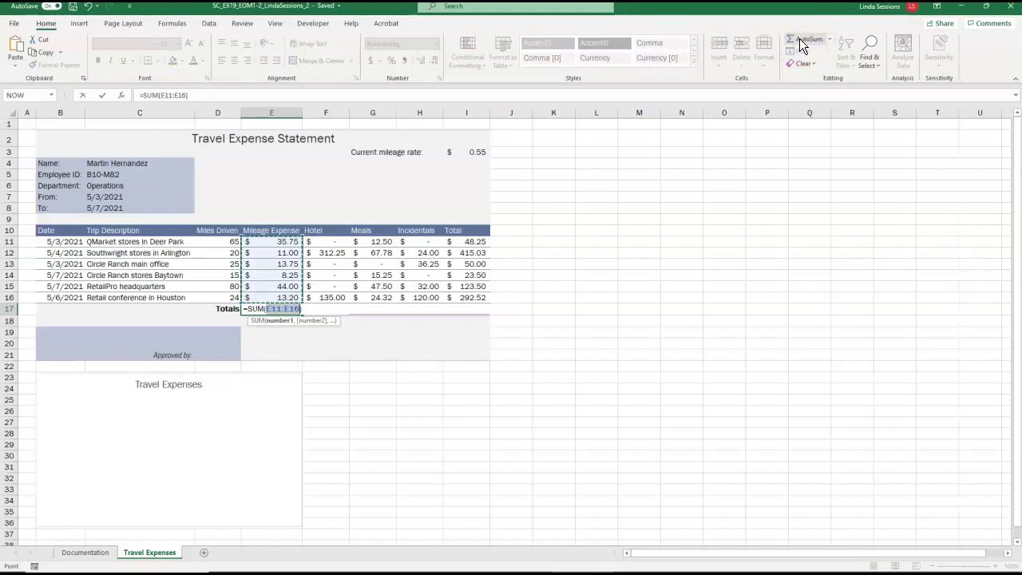
{"action": "left_click", "coordinate": [100, 95]}
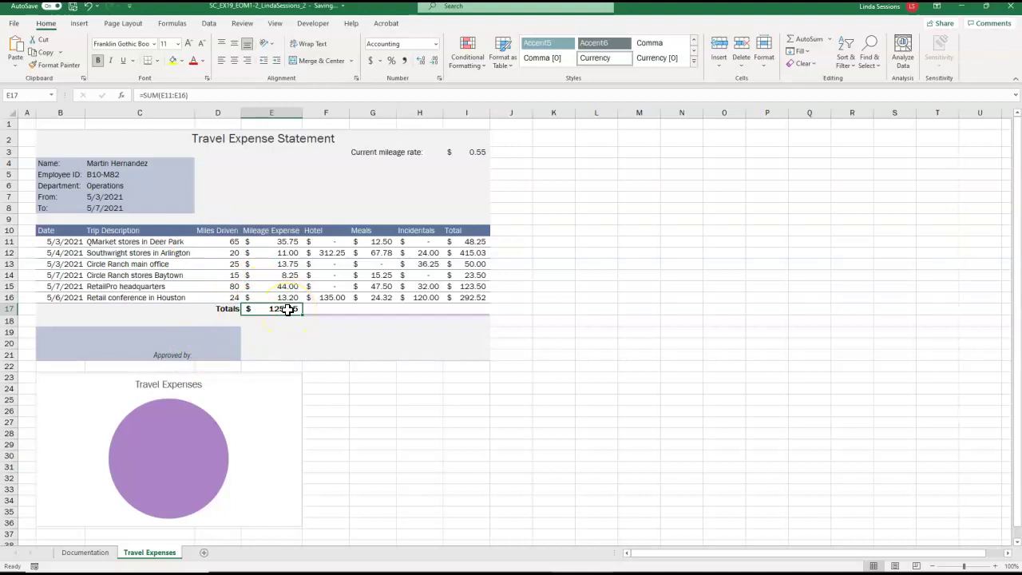
{"action": "left_click", "coordinate": [302, 315]}
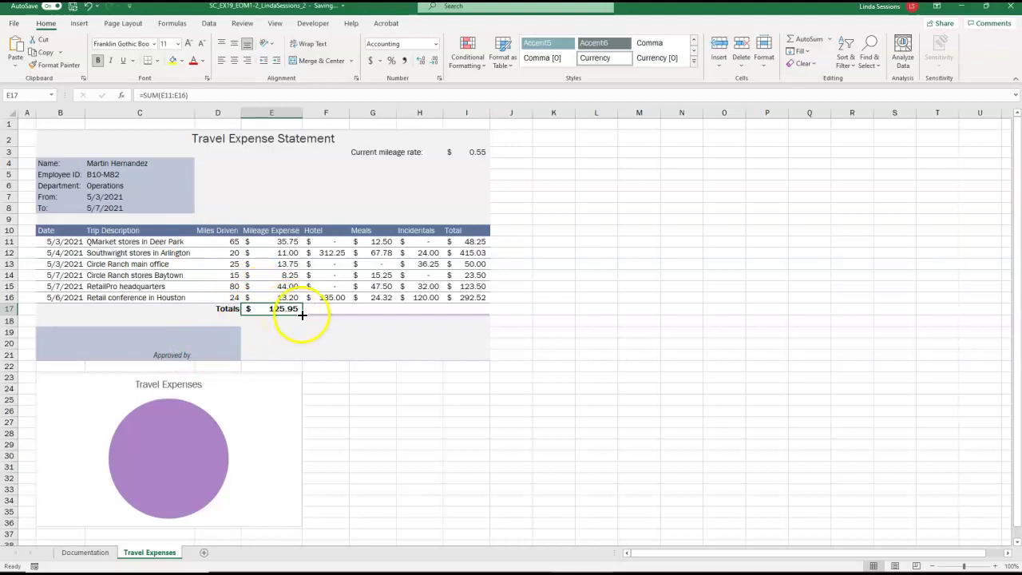
{"action": "left_click_drag", "start_coordinate": [303, 315], "coordinate": [473, 304]}
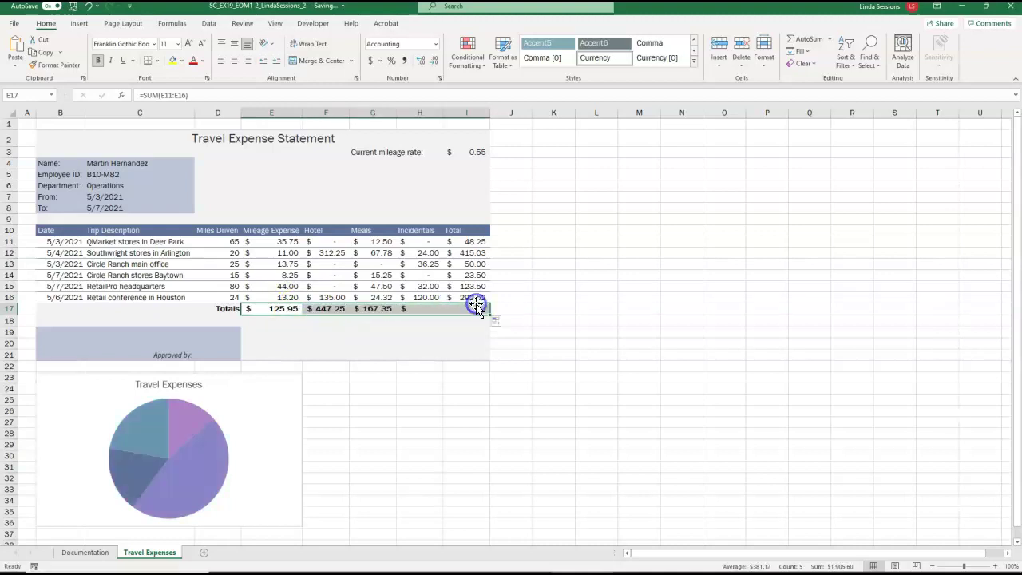
{"action": "left_click", "coordinate": [469, 408]}
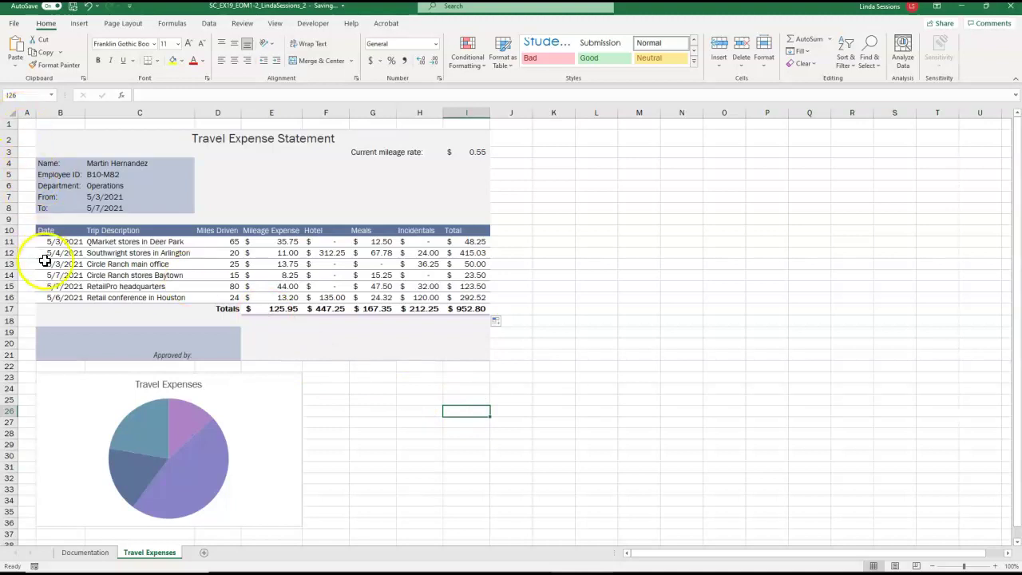
- Set the 'Approved by:' label in B21 to the Franklin Gothic Book font
{"action": "left_click", "coordinate": [68, 345]}
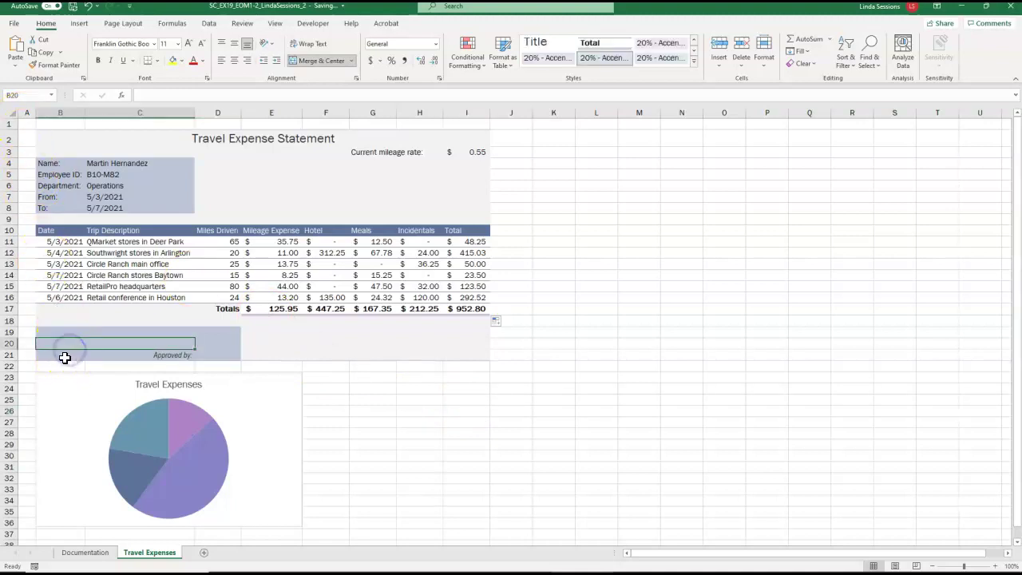
{"action": "left_click", "coordinate": [65, 357]}
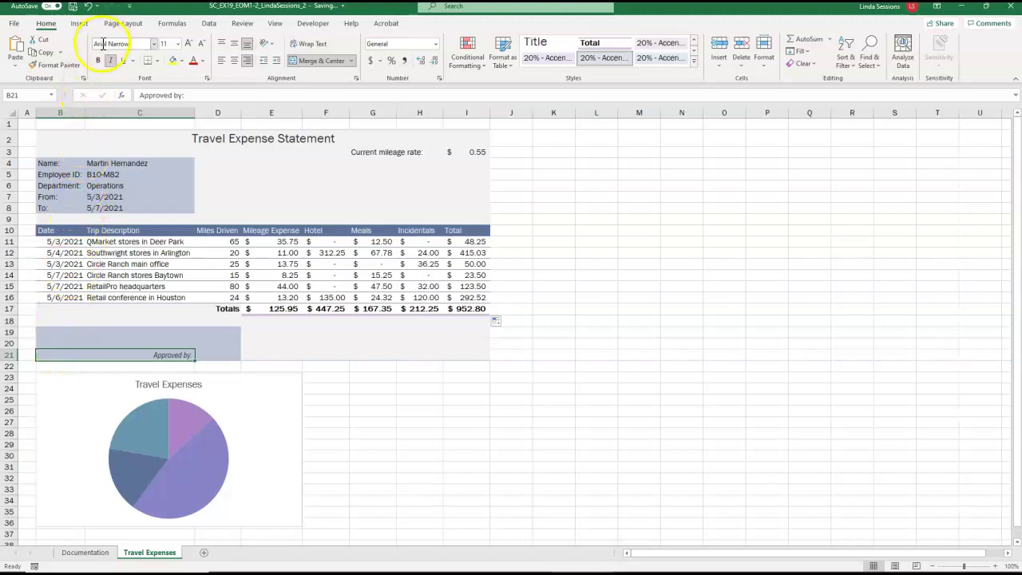
{"action": "left_click", "coordinate": [154, 45]}
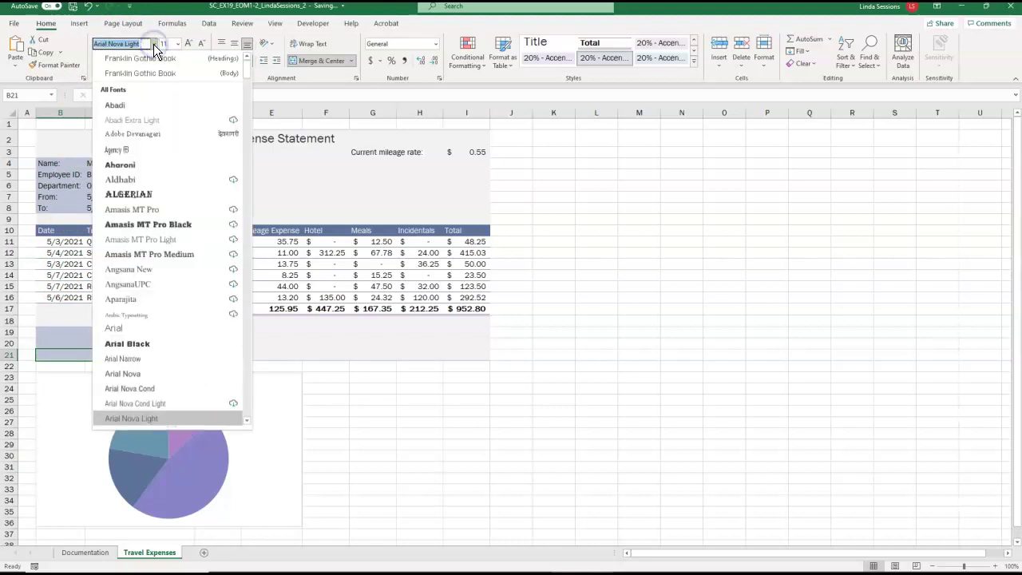
{"action": "left_click", "coordinate": [249, 87]}
{"action": "left_click_drag", "start_coordinate": [249, 86], "coordinate": [250, 129]}
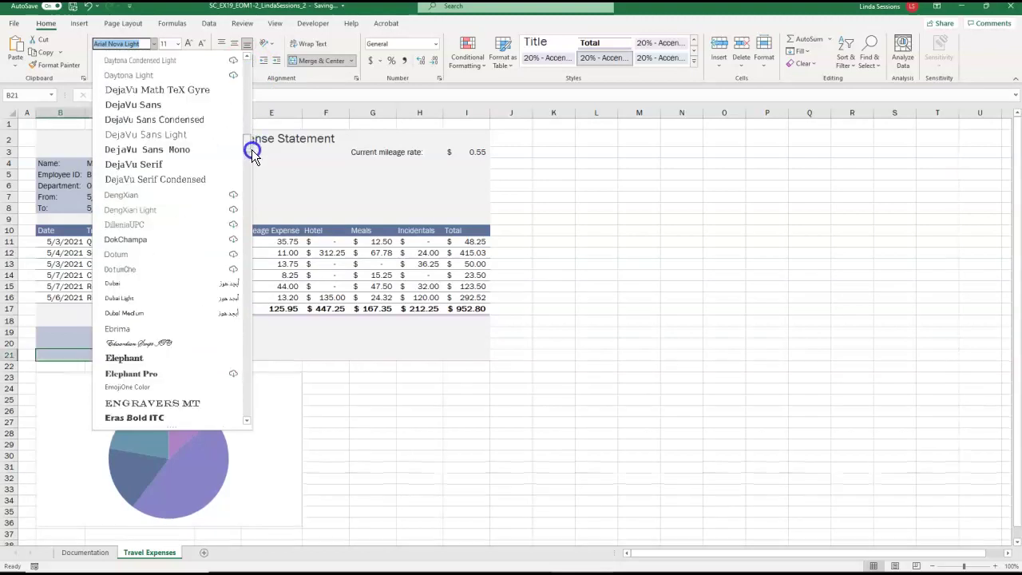
{"action": "mouse_move", "coordinate": [251, 151]}
{"action": "left_mouse_down"}
{"action": "mouse_move", "coordinate": [253, 178]}
{"action": "mouse_move", "coordinate": [248, 166]}
{"action": "left_mouse_up"}
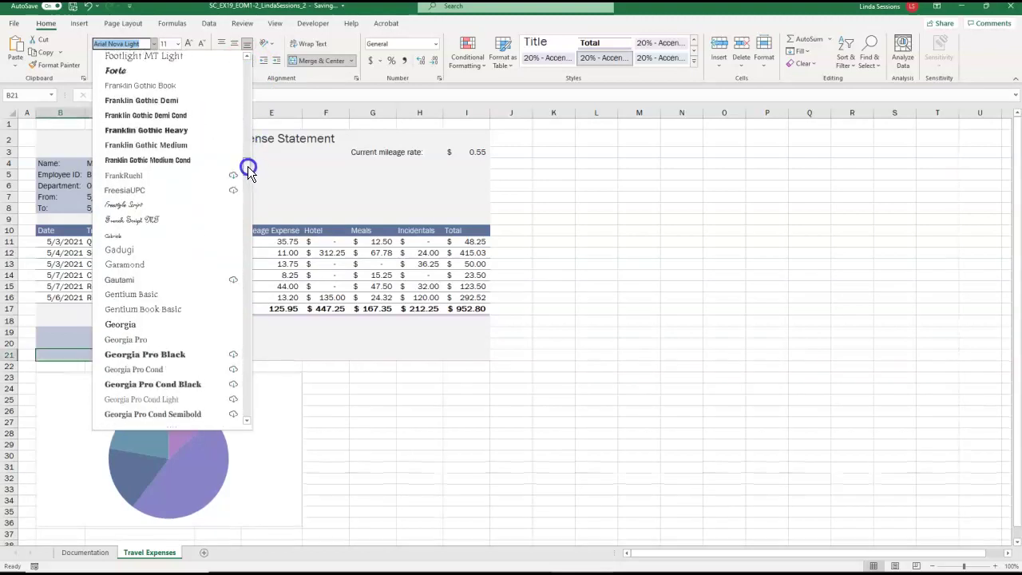
{"action": "left_click", "coordinate": [132, 88]}
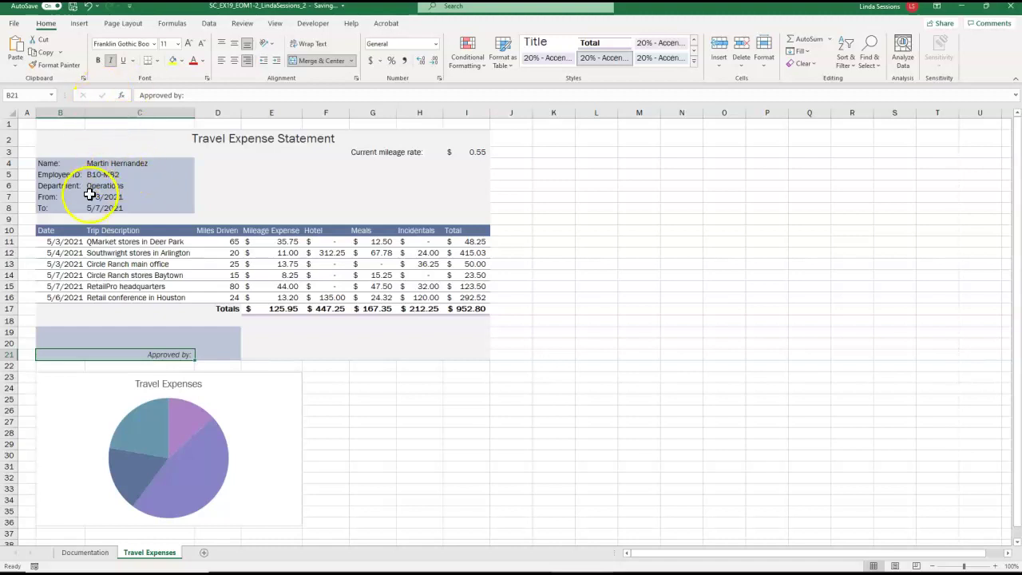
- Copy the employee ID from C5 and paste it into D21
{"action": "left_click", "coordinate": [105, 175]}
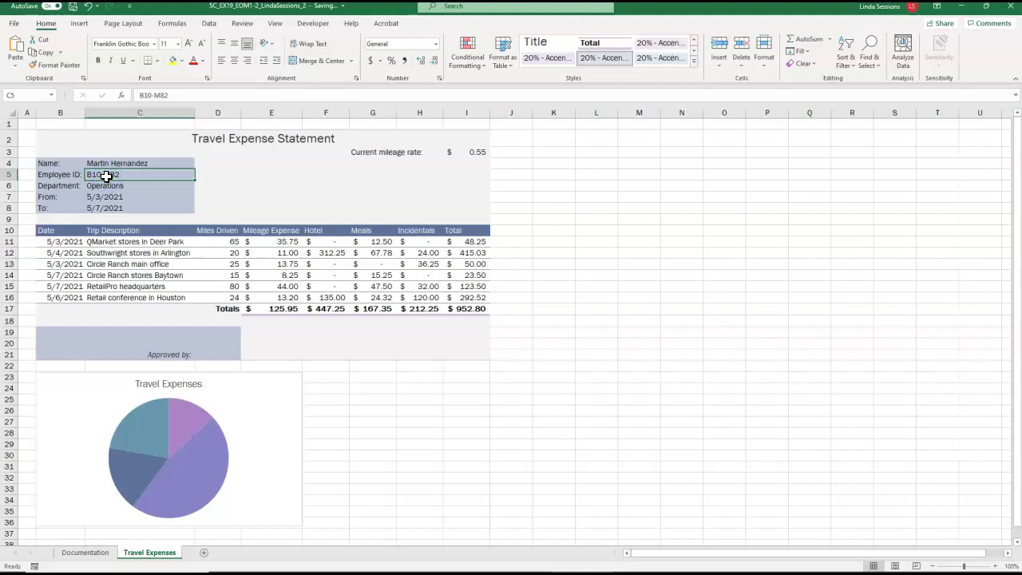
{"action": "key", "text": "ctrl+c"}
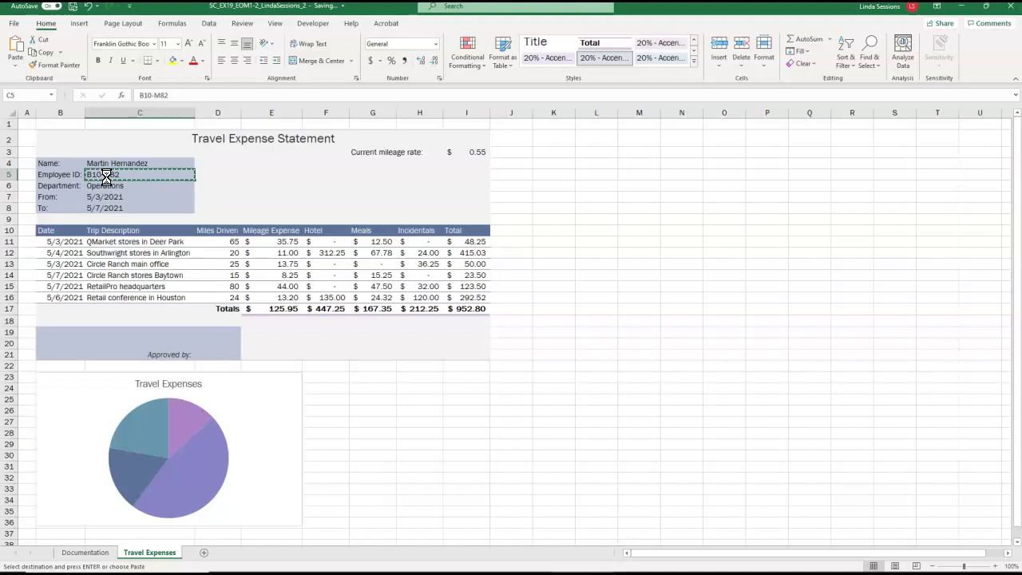
{"action": "left_click", "coordinate": [211, 355]}
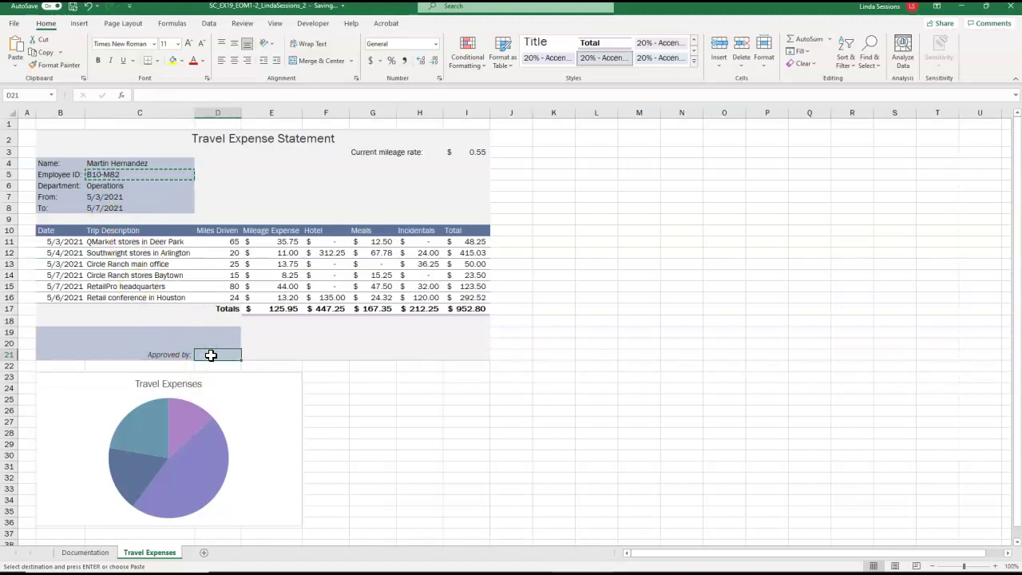
{"action": "key", "text": "ctrl+v"}
{"action": "left_click", "coordinate": [395, 438]}
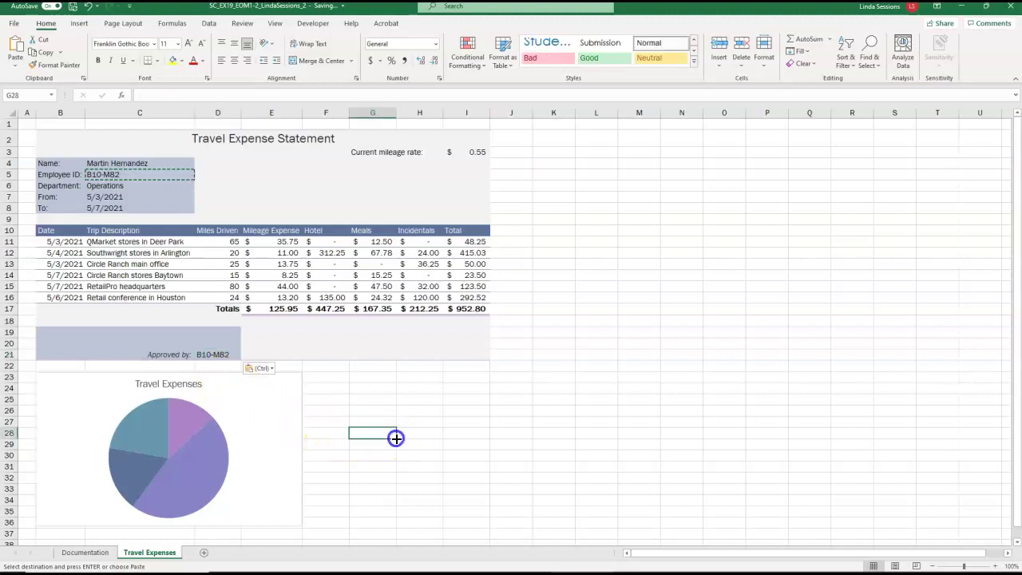
- Apply chart Style 3 to the Travel Expenses pie chart
{"action": "left_click", "coordinate": [120, 408]}
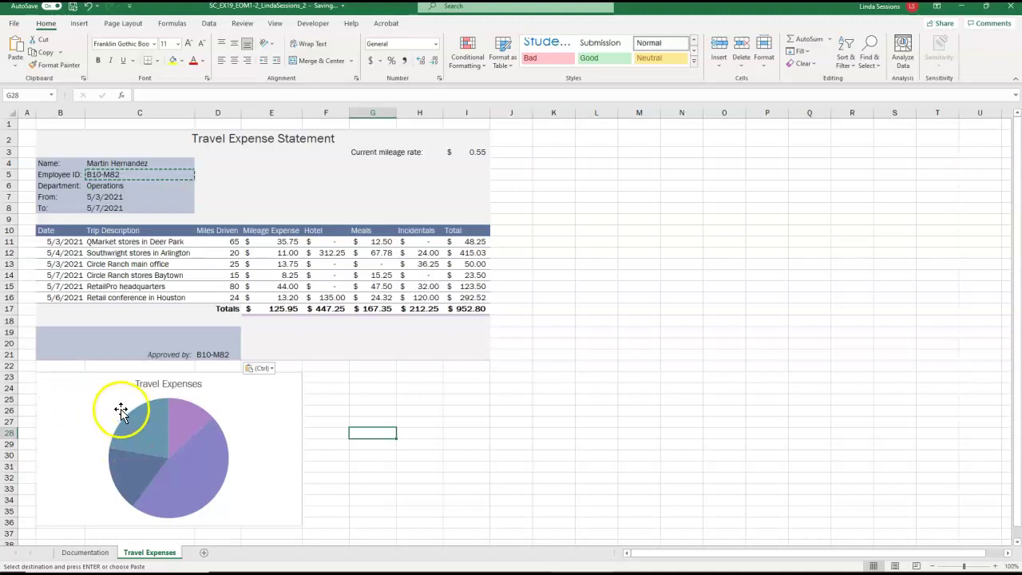
{"action": "left_click", "coordinate": [100, 408]}
{"action": "left_click", "coordinate": [101, 410]}
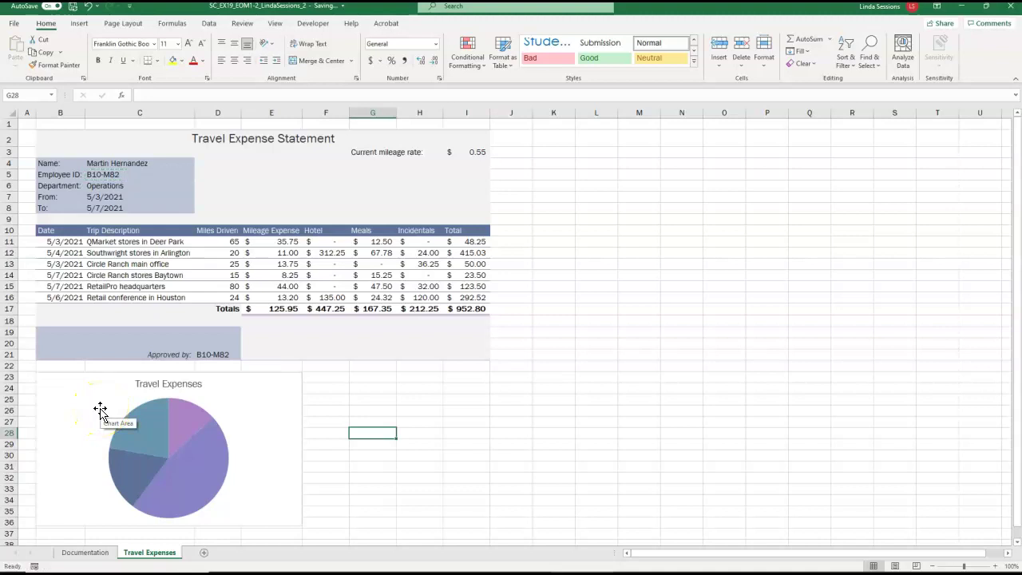
{"action": "left_click", "coordinate": [88, 415]}
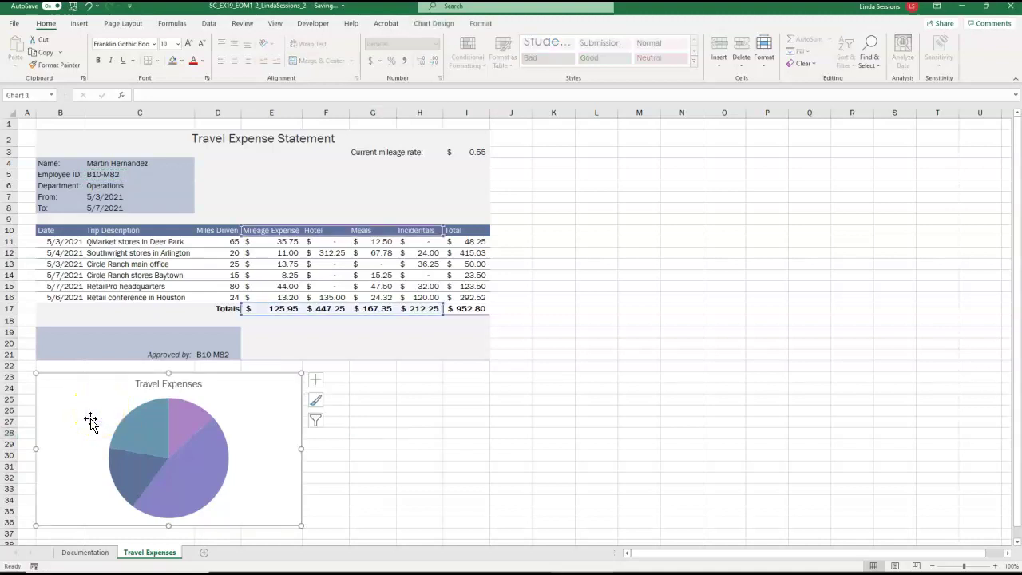
{"action": "left_click", "coordinate": [479, 26]}
{"action": "left_click", "coordinate": [432, 24]}
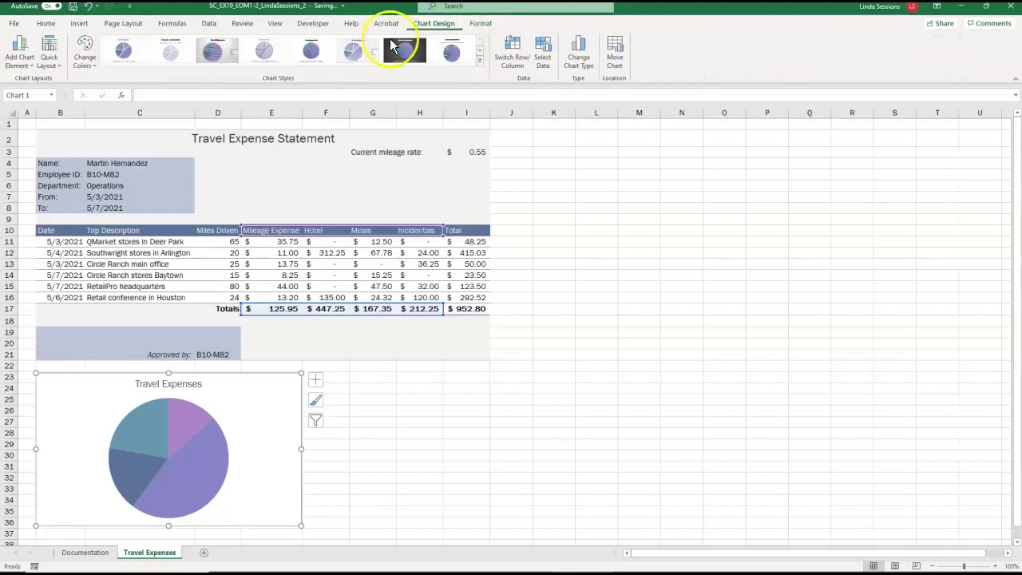
{"action": "left_click", "coordinate": [212, 51]}
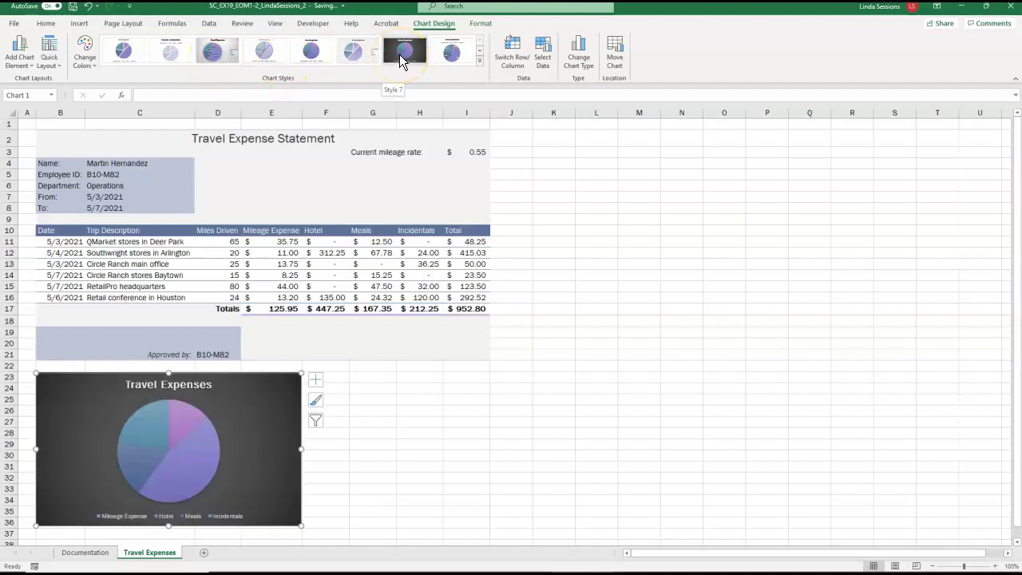
{"action": "left_click", "coordinate": [160, 355]}
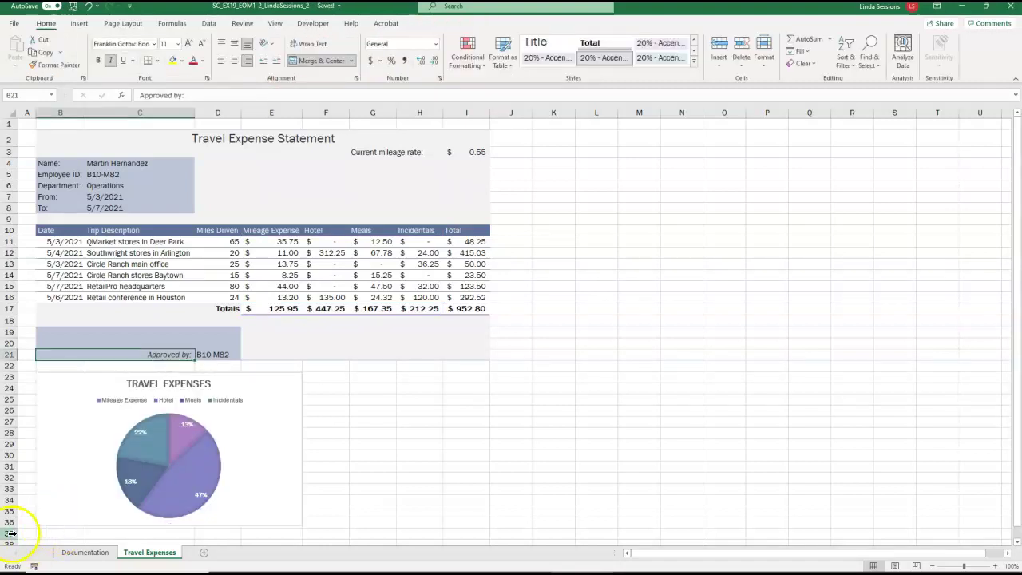